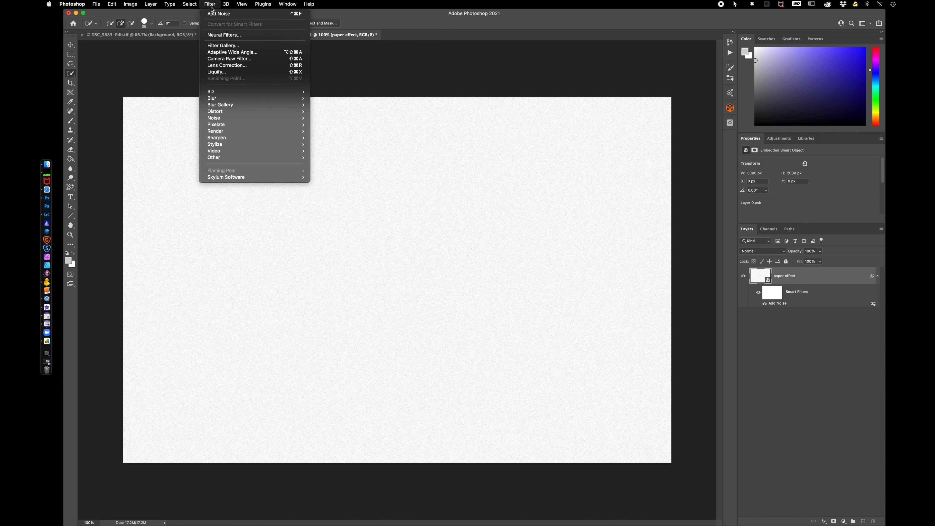
Apply a Gaussian Blur smart filter with a 1.0 pixel radius to the paper effect layer.
mouse_move(236, 105)
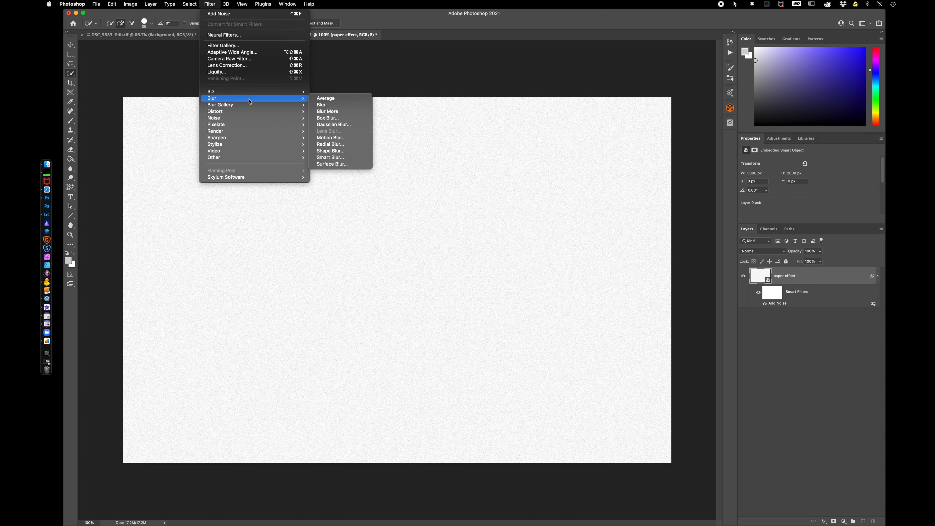
left_click(354, 127)
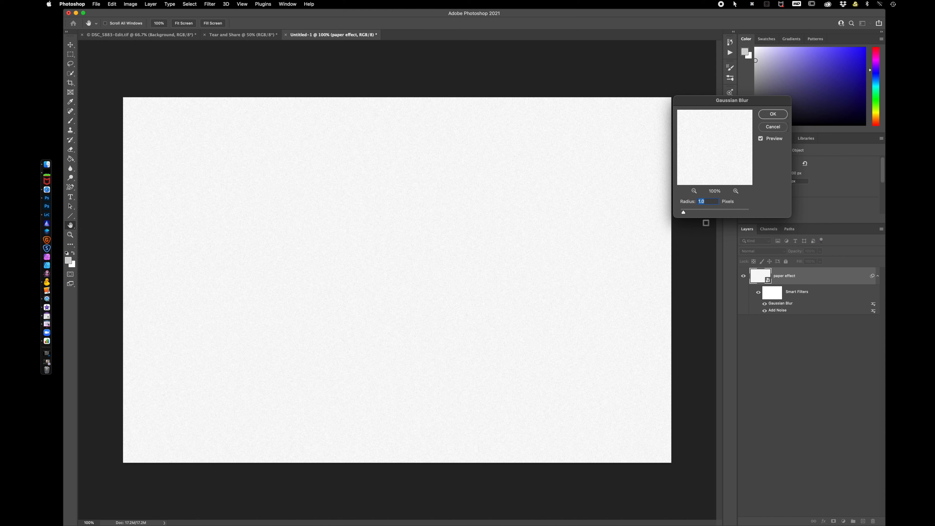
left_click(773, 115)
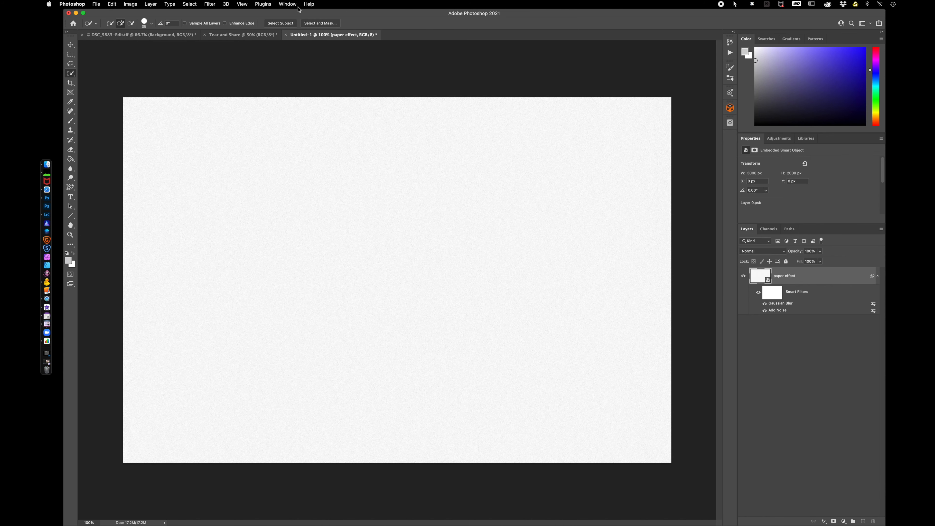
Apply the Texturizer filter from the Filter Gallery with Sandstone texture, scaling about 87% and relief 6.
left_click(209, 4)
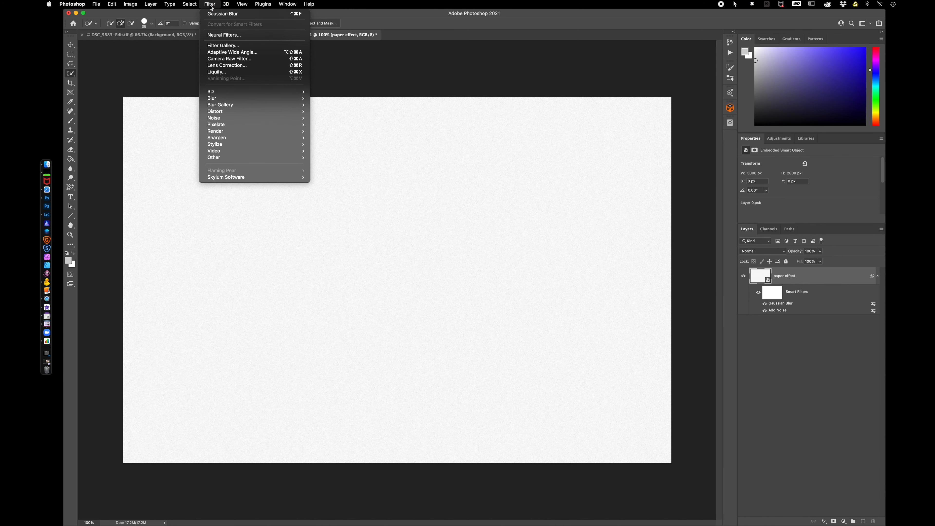
left_click(238, 46)
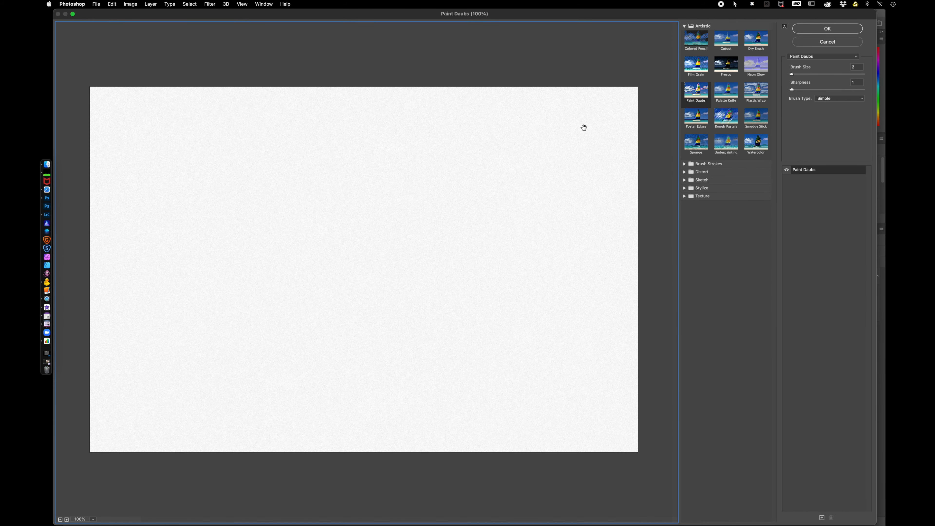
left_click(684, 197)
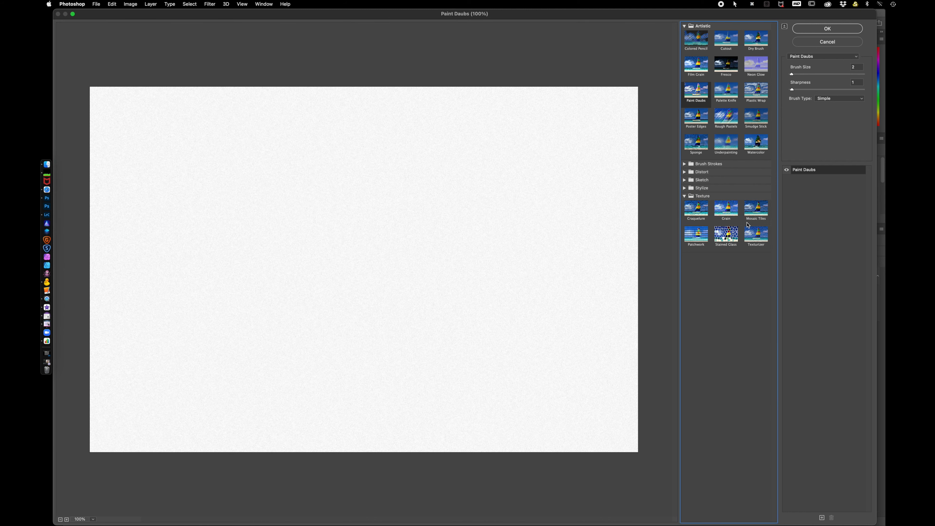
left_click(758, 238)
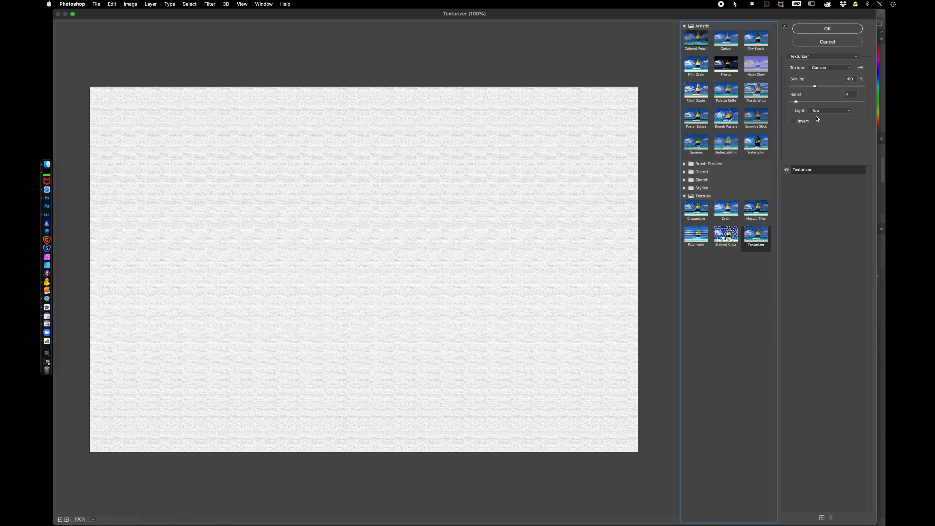
left_click_drag(816, 86, 808, 89)
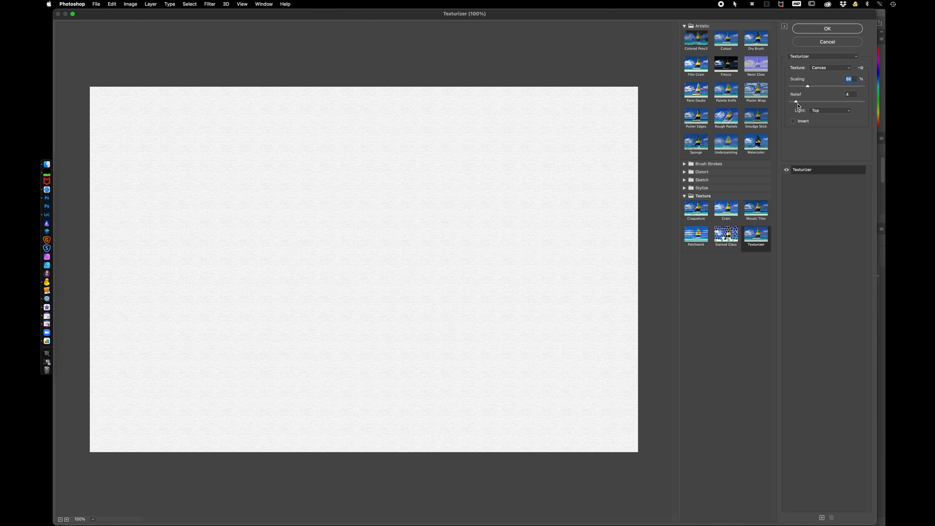
left_click_drag(796, 103, 799, 102)
left_click(829, 70)
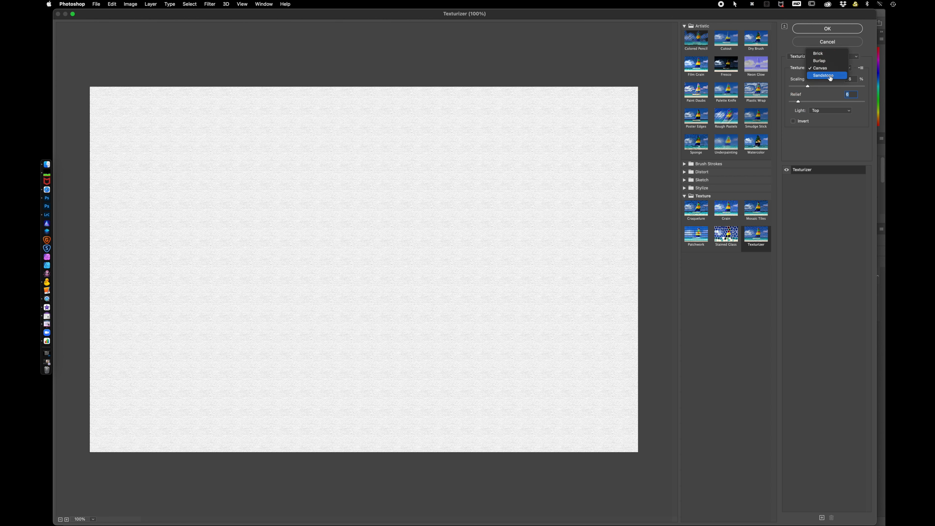
left_click(830, 77)
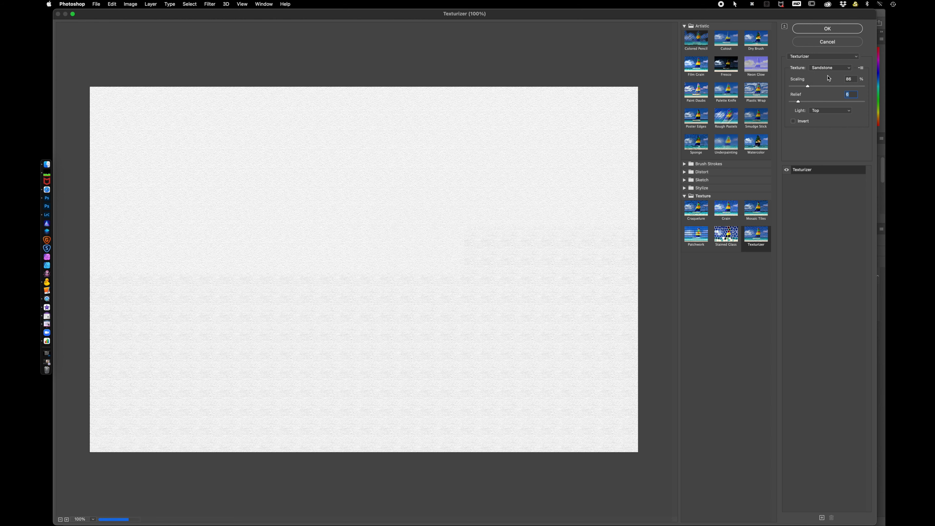
left_click_drag(807, 85, 813, 87)
left_click(829, 28)
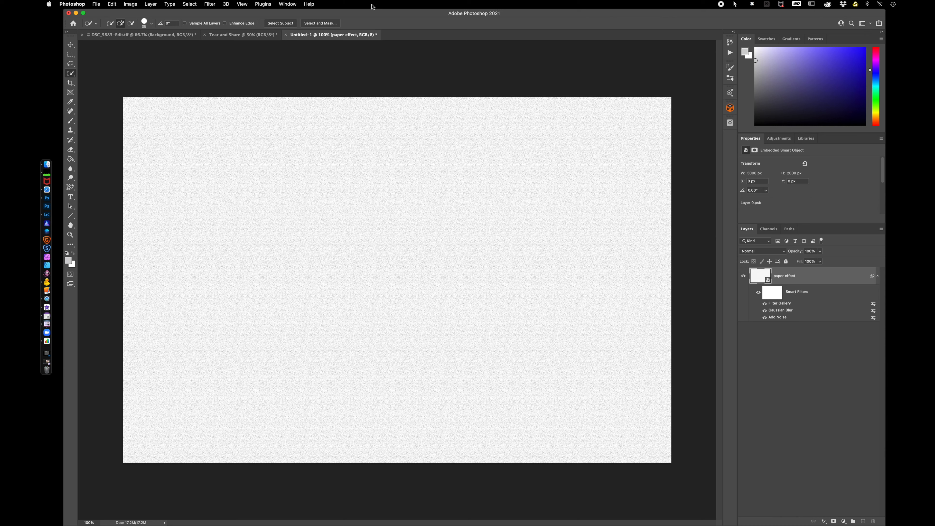
Add a Sprayed Strokes filter from the Filter Gallery with stroke length 11 and spray radius 8.
left_click(210, 4)
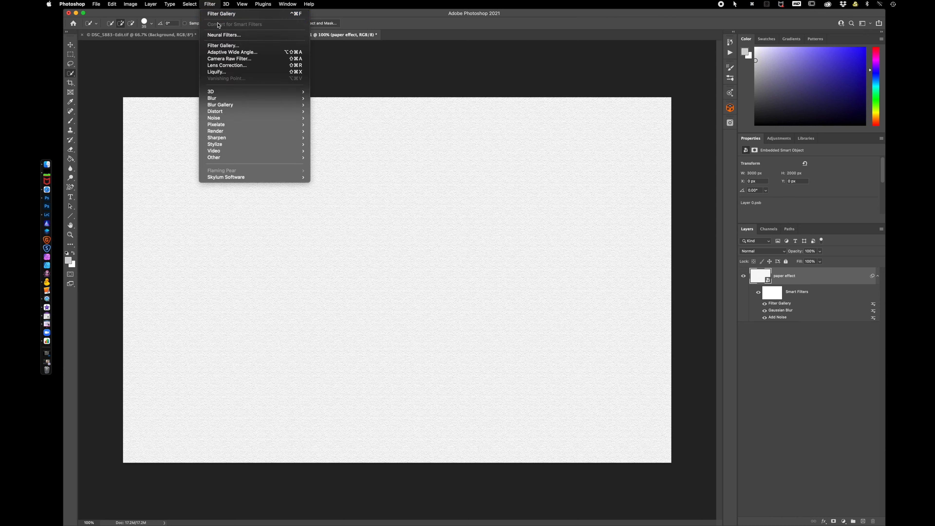
left_click(228, 46)
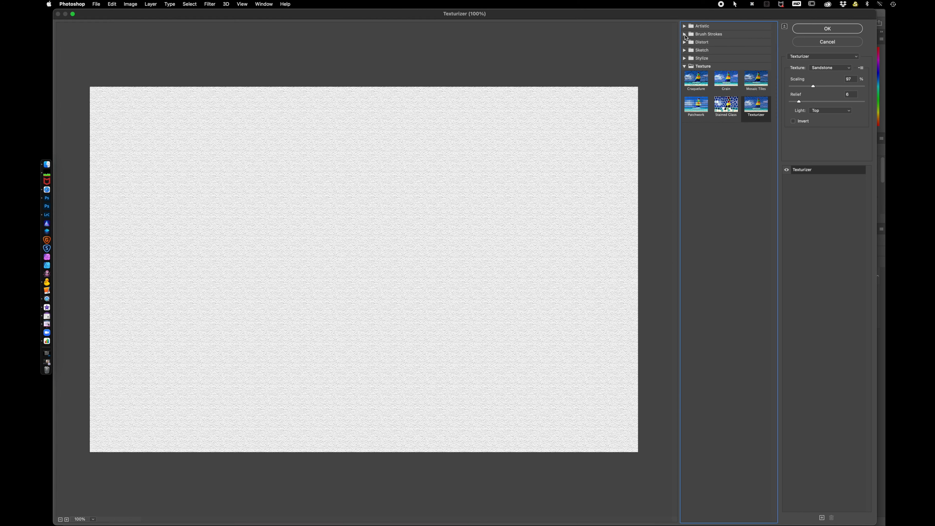
left_click(703, 34)
left_click(697, 102)
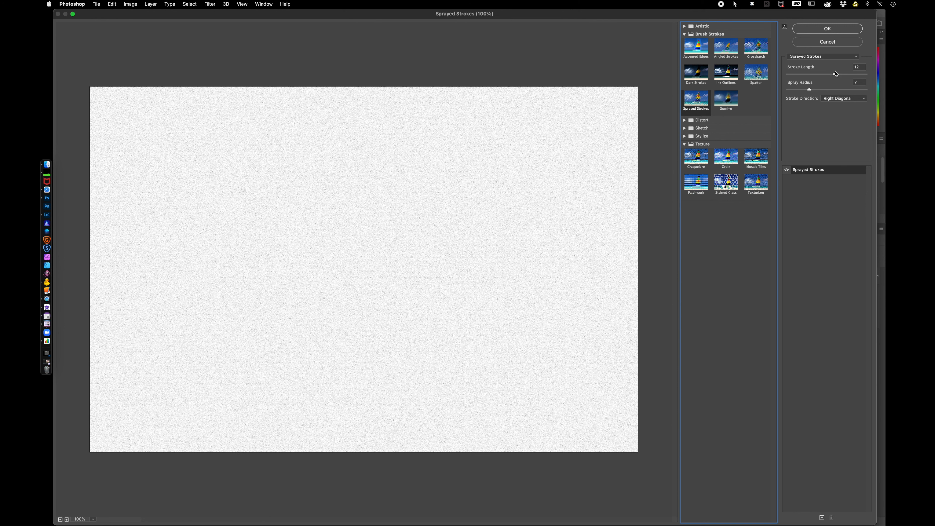
left_click(835, 75)
left_click_drag(835, 75, 812, 91)
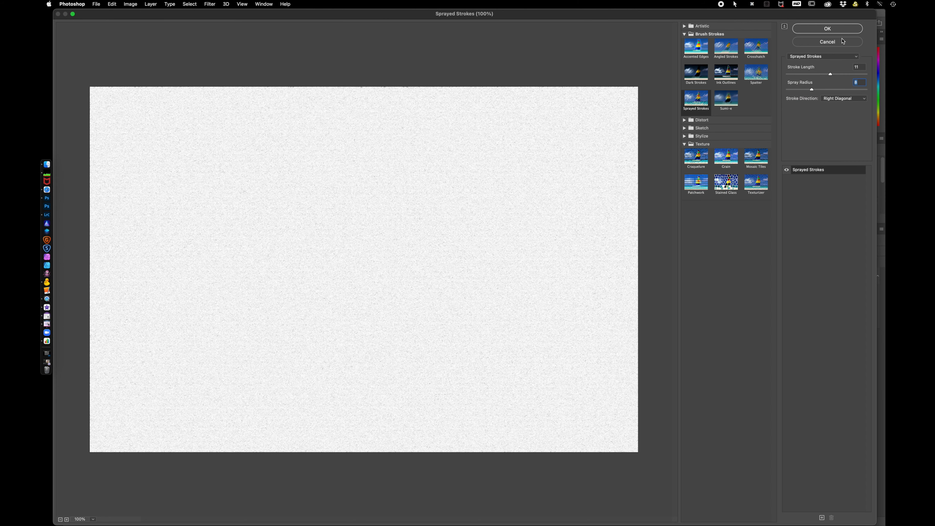
left_click(827, 29)
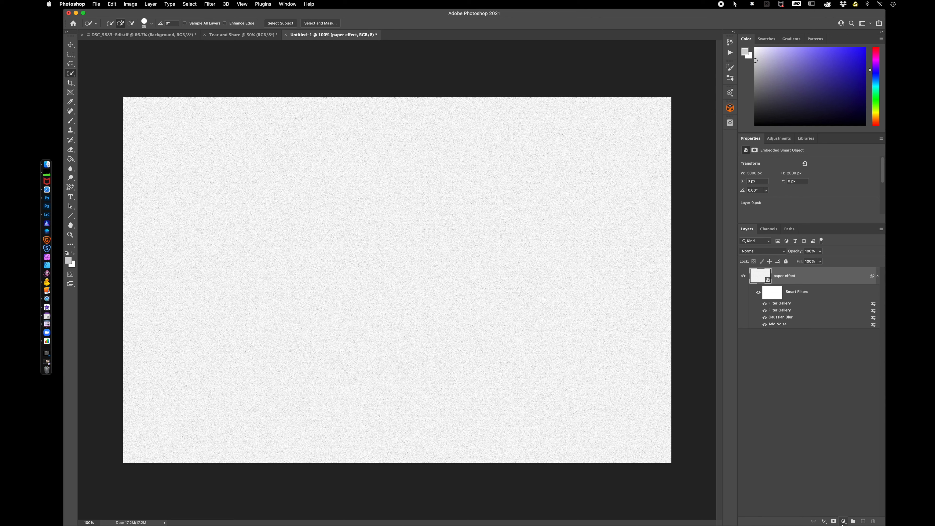
Add a colorized Hue/Saturation adjustment layer with hue 50 and saturation 52 to tint the paper cream.
left_click(843, 521)
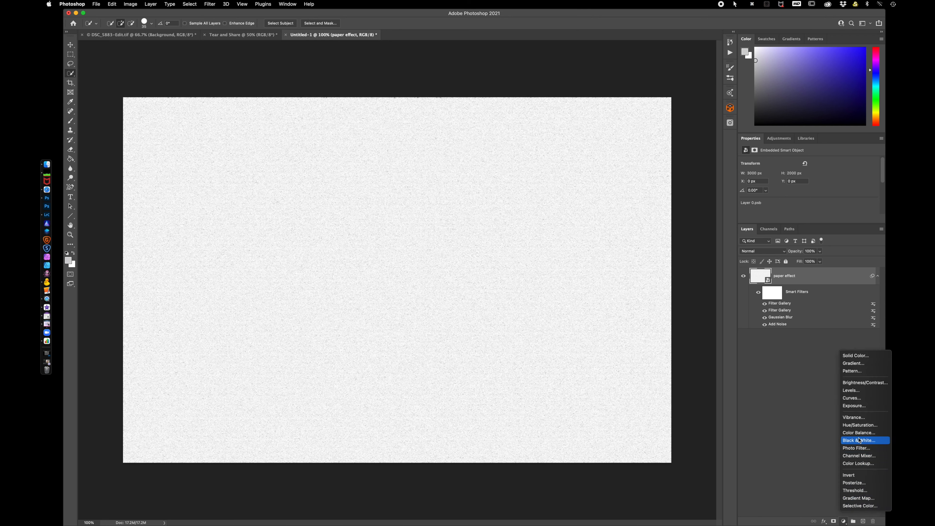
left_click(861, 427)
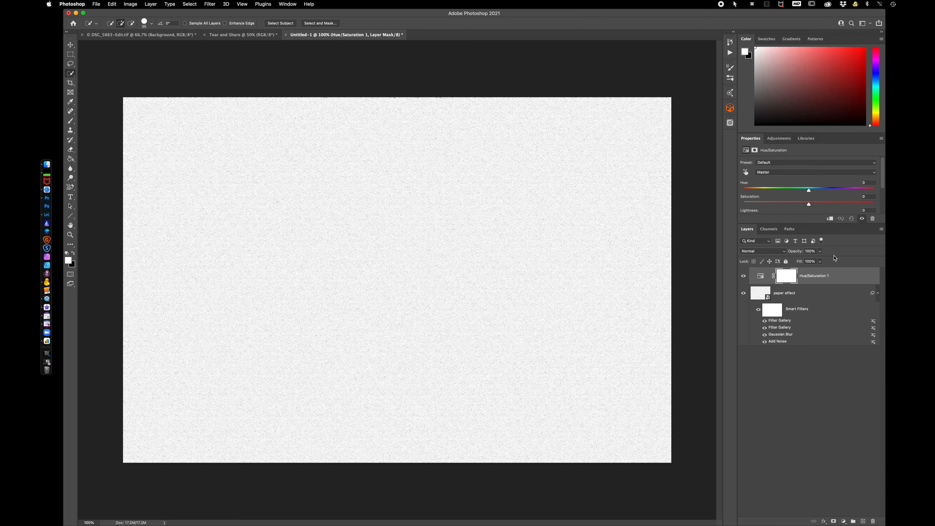
scroll(815, 206, "down", 2)
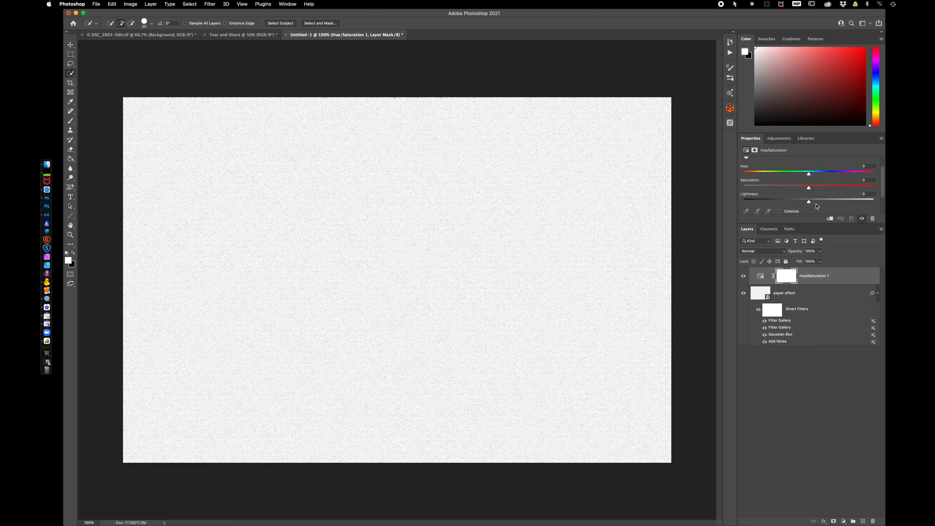
left_click(780, 212)
mouse_move(830, 178)
left_mouse_down()
mouse_move(757, 177)
mouse_move(833, 188)
left_mouse_up()
left_click_drag(764, 176, 761, 176)
left_click_drag(833, 191, 813, 191)
left_click(825, 434)
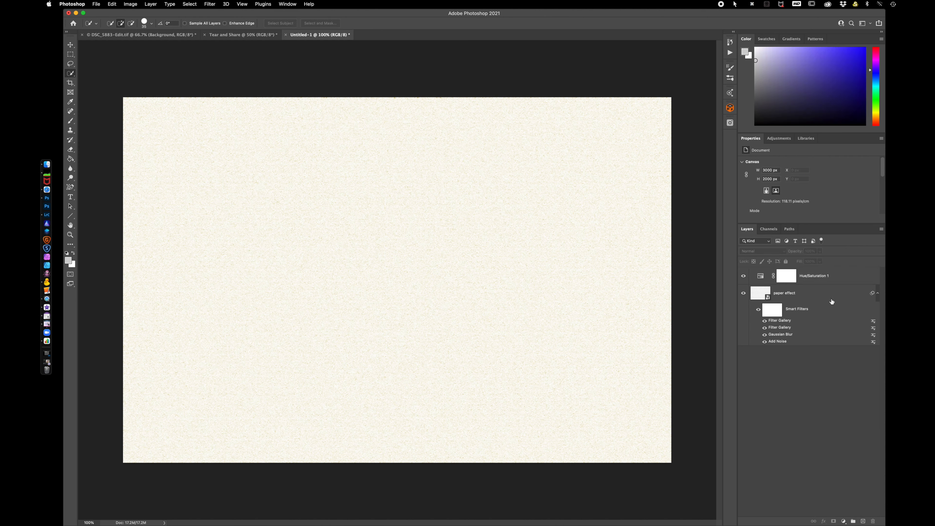
Stamp all visible layers into a new merged layer above the Hue/Saturation layer.
left_click(842, 279)
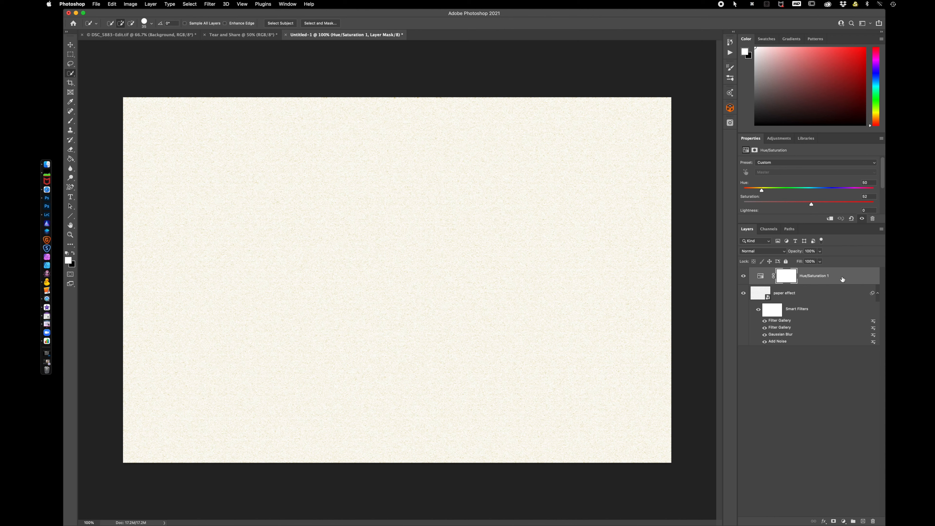
key("alt+shift+super+e")
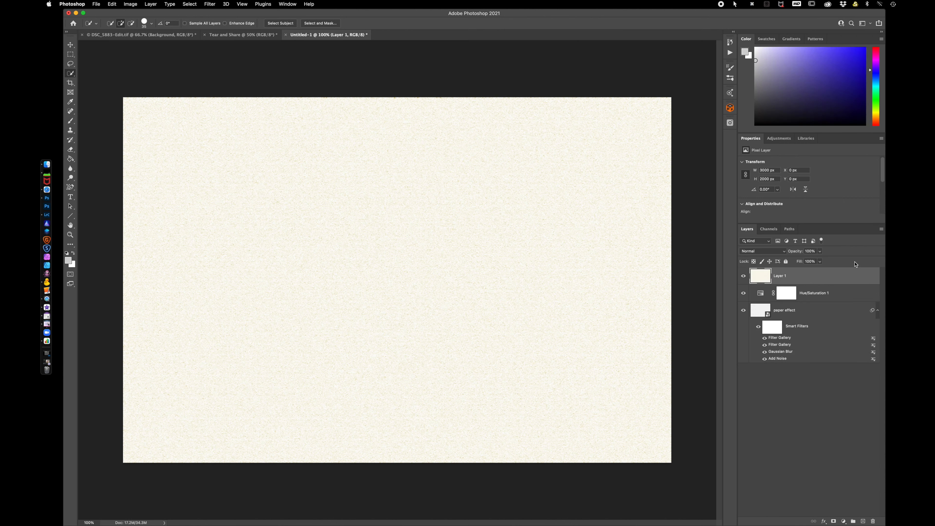
Rename the merged layer as "stamp layer".
double_click(784, 276)
type("spam")
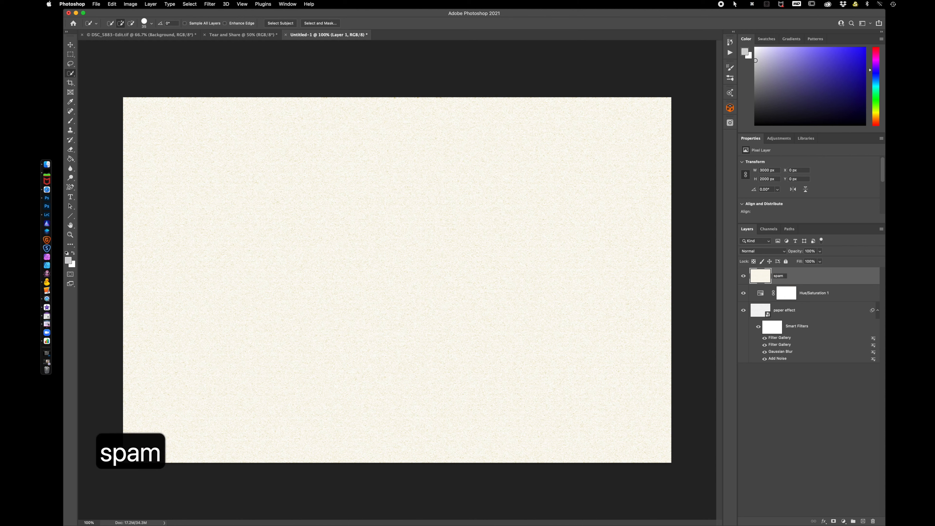
key("BackSpace")
key("BackSpace")
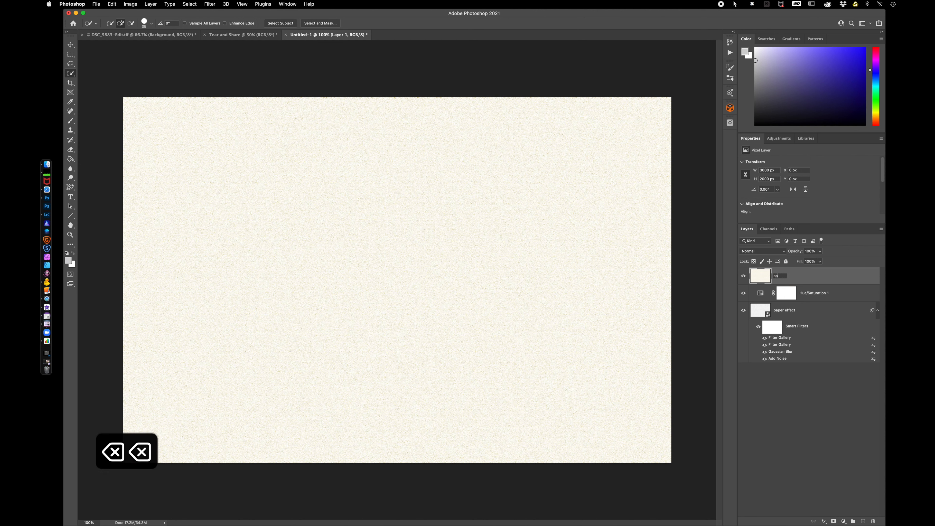
key("BackSpace")
type("tam")
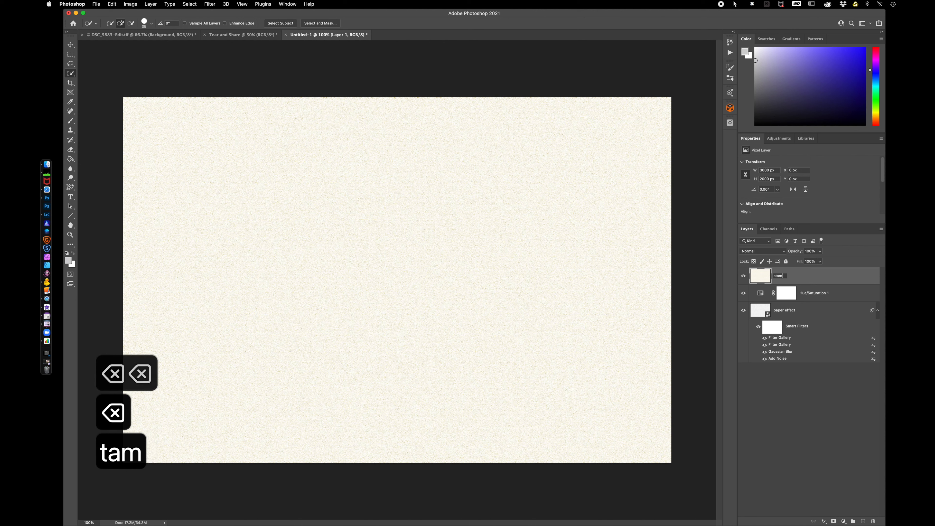
type("p layer")
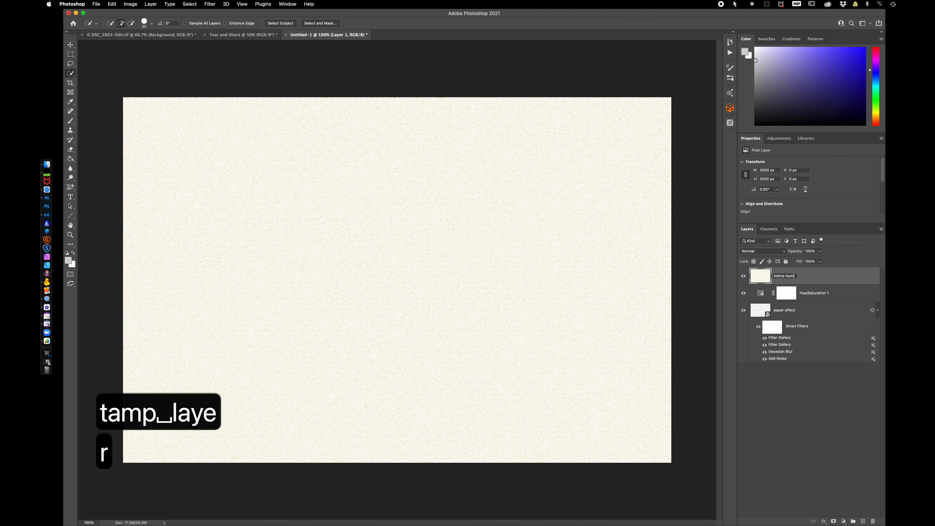
key("Return")
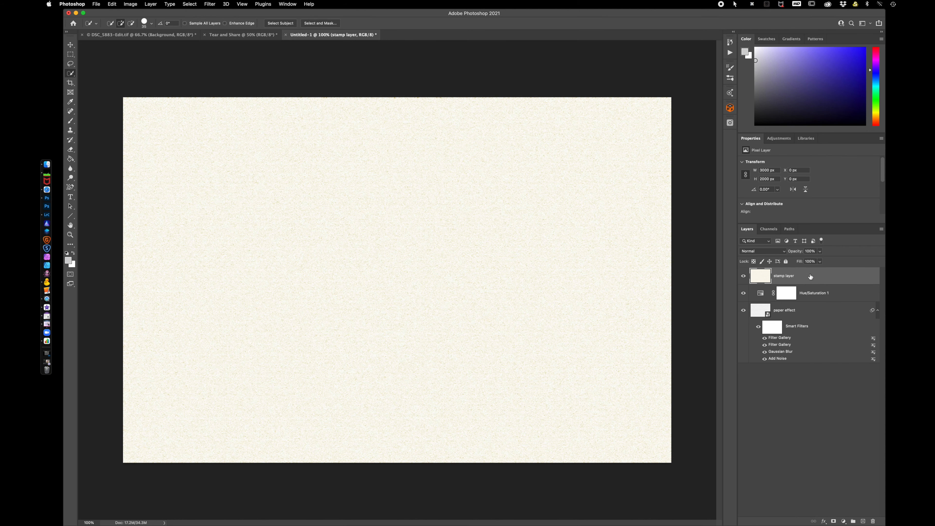
Copy the stamp layer into the Tear and Share photo document.
left_click_drag(803, 279, 391, 254)
left_click(584, 290)
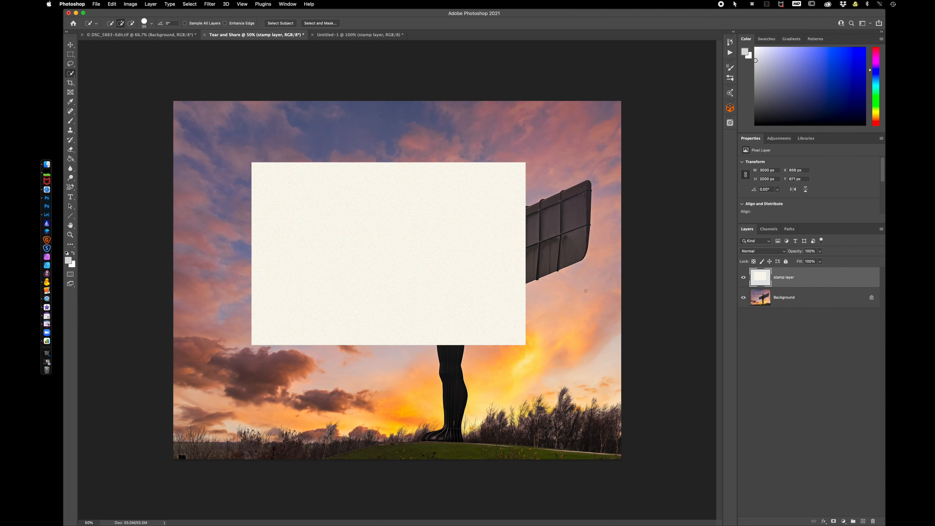
Free-transform the pasted paper layer so it covers the whole photo canvas.
key("super+t")
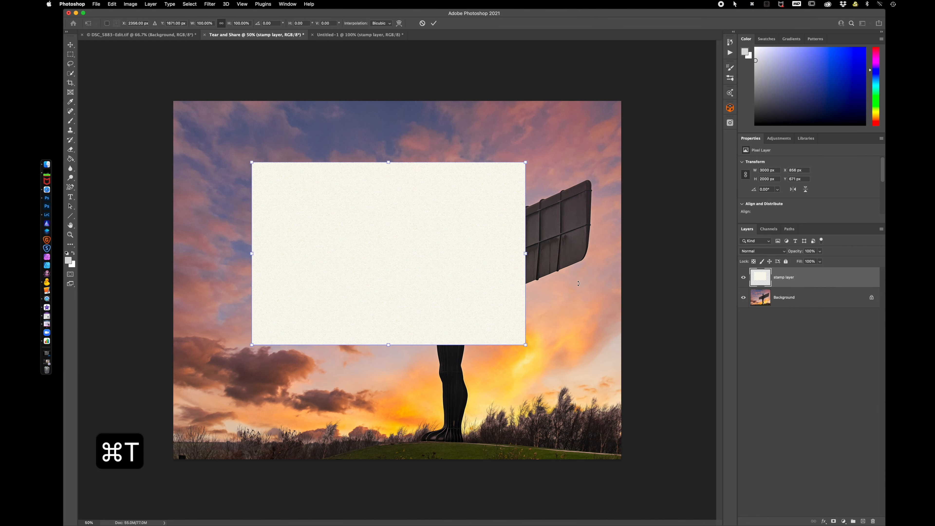
left_click_drag(469, 245, 387, 184)
left_click_drag(448, 192, 619, 218)
left_click_drag(502, 230, 496, 300)
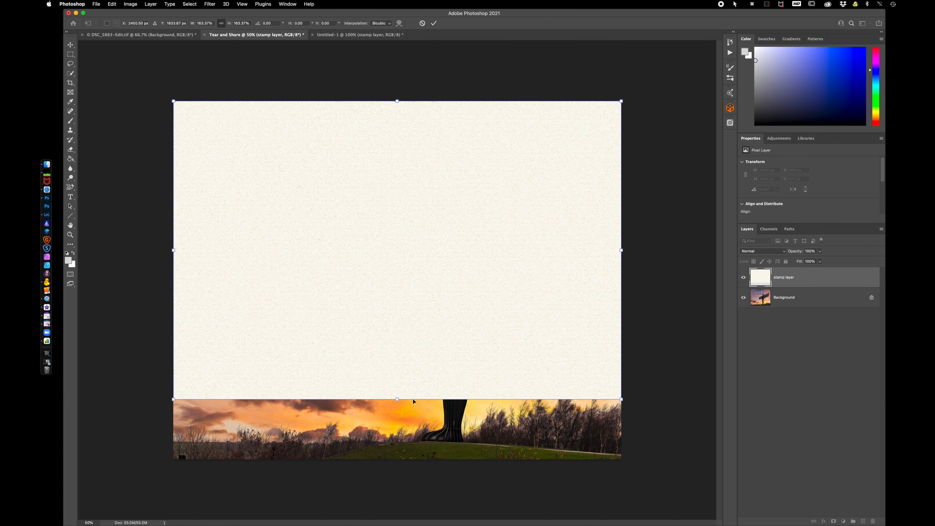
left_click_drag(397, 399, 398, 460)
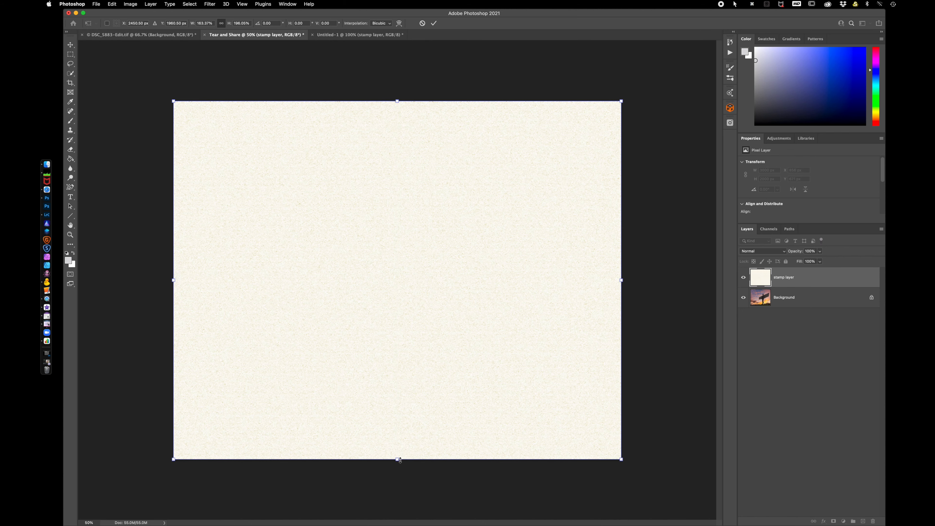
key("Return")
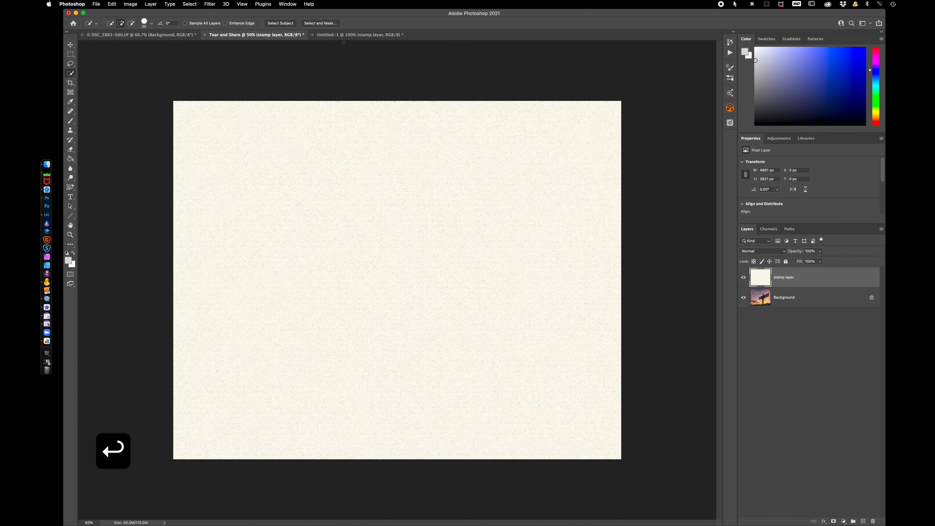
Save the paper texture document as paper.psd with Maximize Compatibility, then close it.
left_click(332, 36)
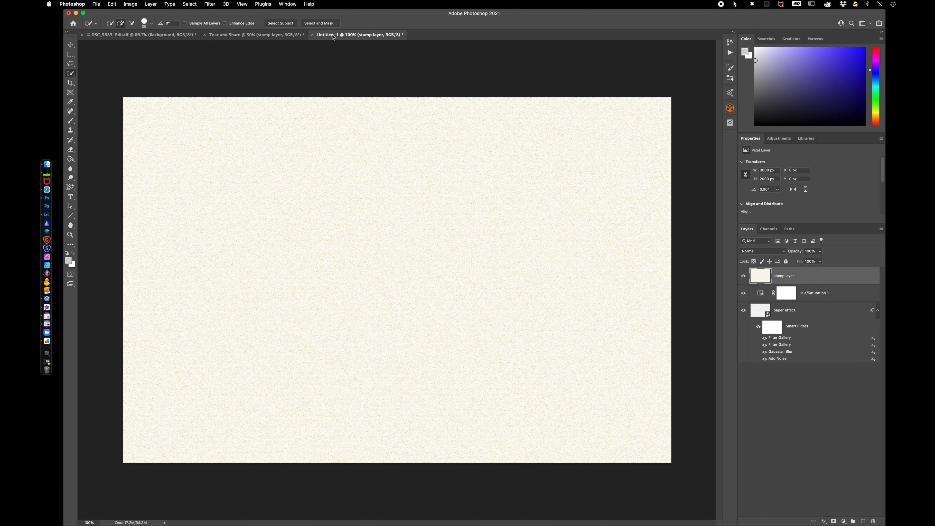
key("super+s")
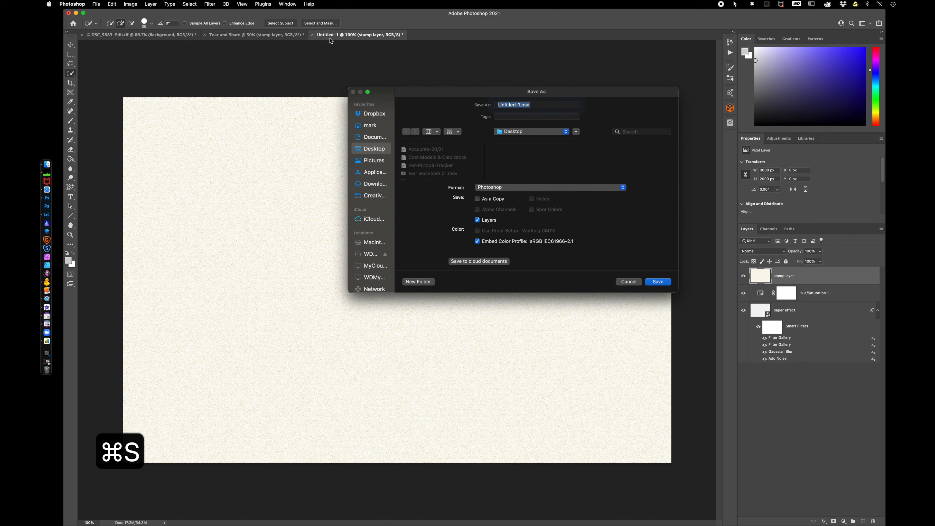
left_click(520, 104)
left_click_drag(520, 105, 458, 101)
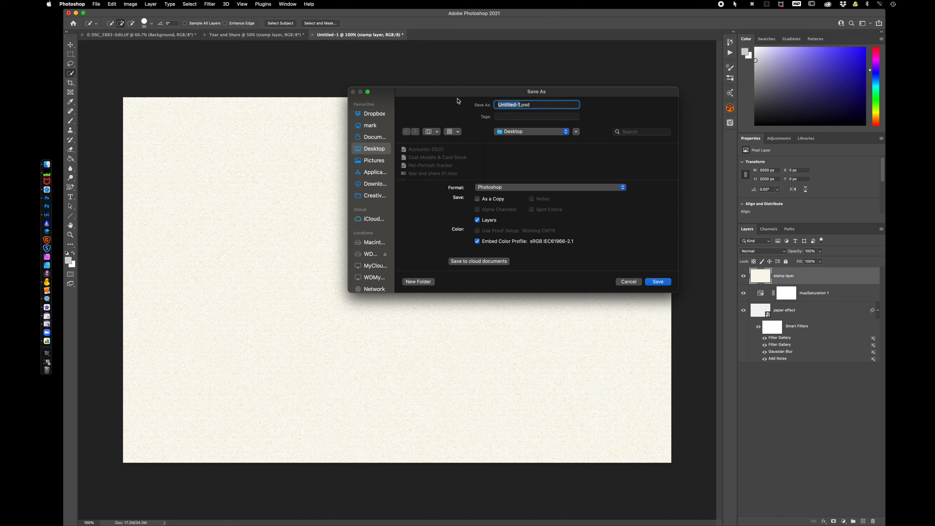
type("paper")
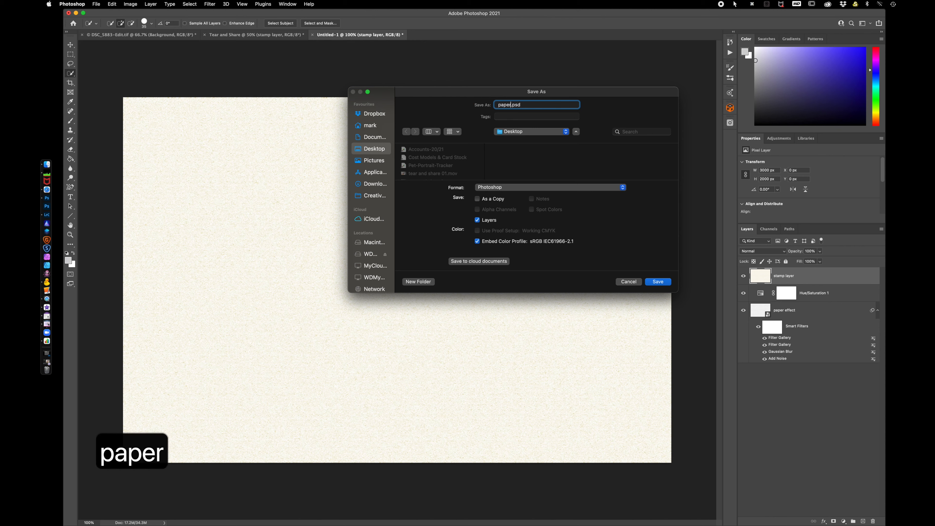
key("Return")
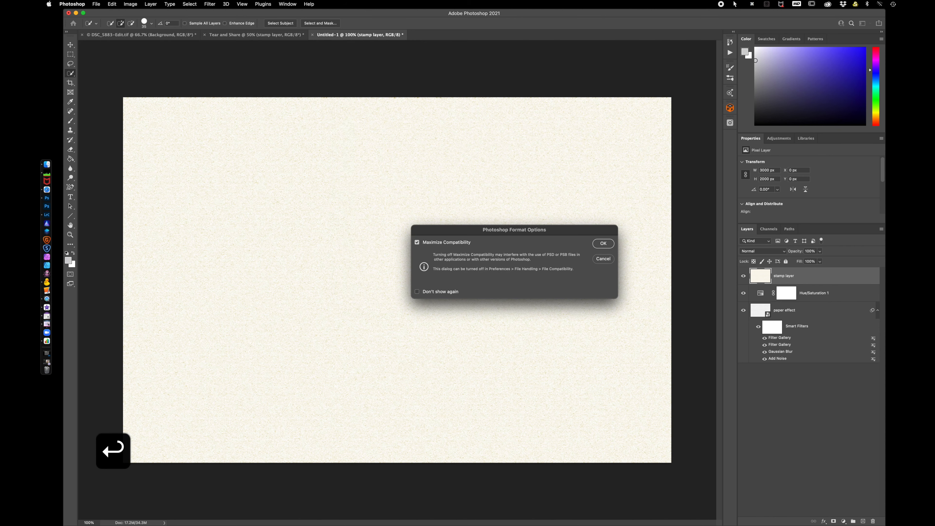
left_click(609, 245)
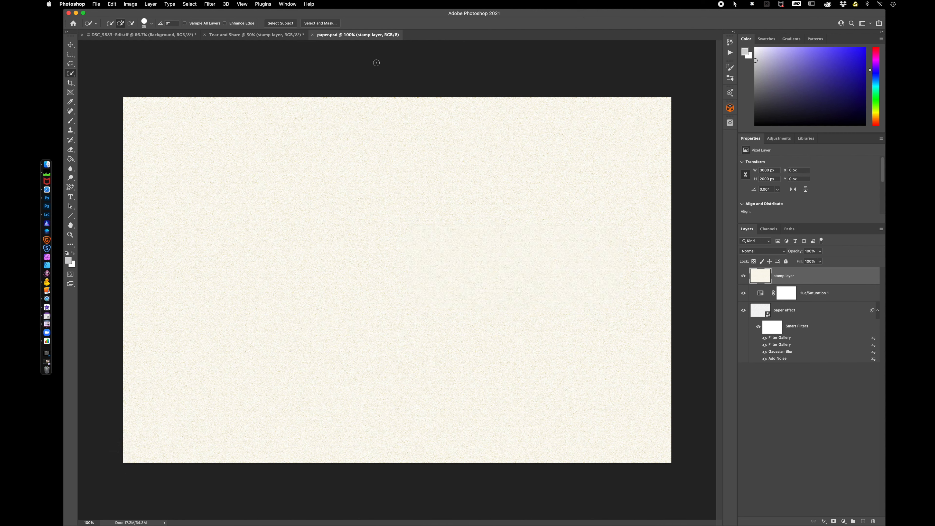
left_click(312, 35)
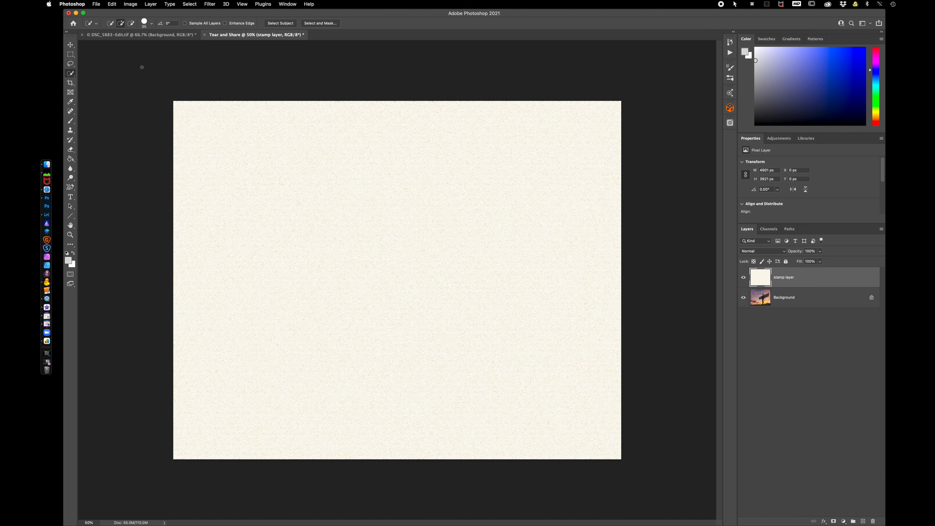
Lower the stamp layer's opacity to 25% and draw a freehand Lasso selection around the statue in a torn shape.
left_click(71, 64)
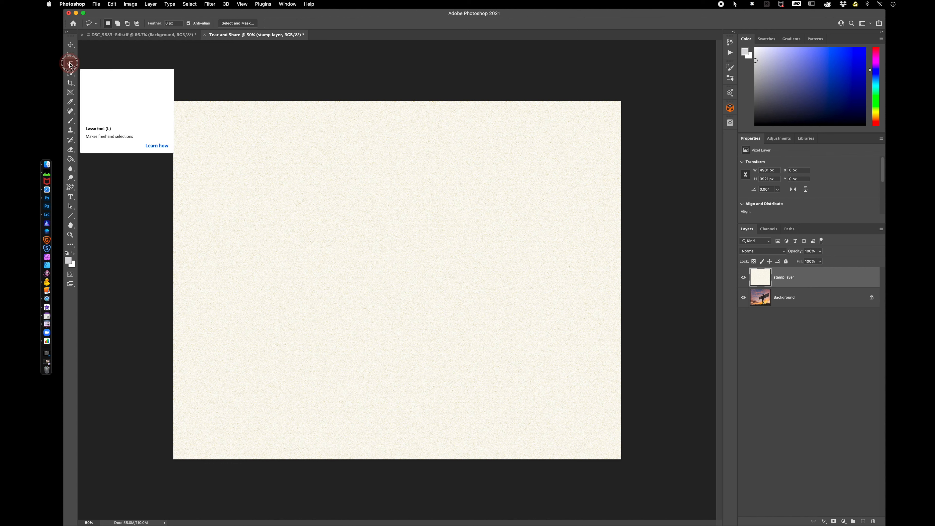
right_click(70, 65)
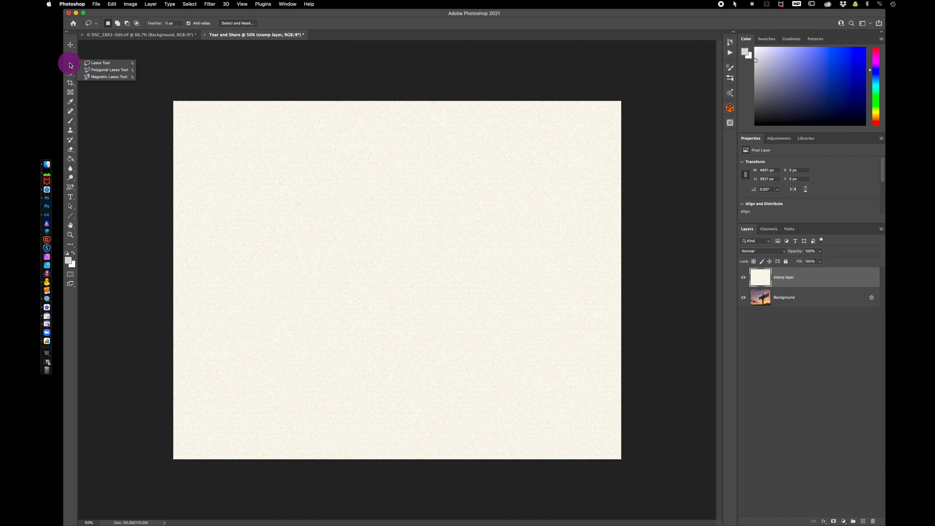
left_click(108, 63)
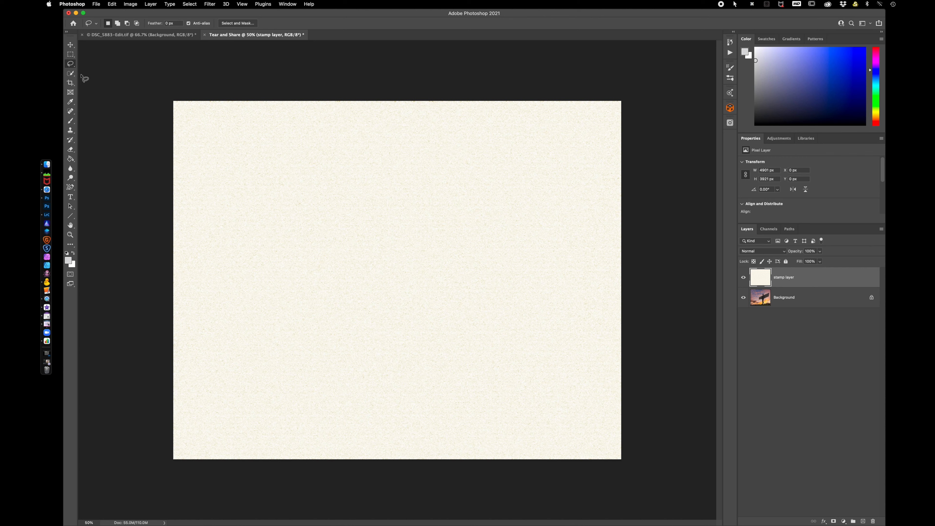
right_click(71, 65)
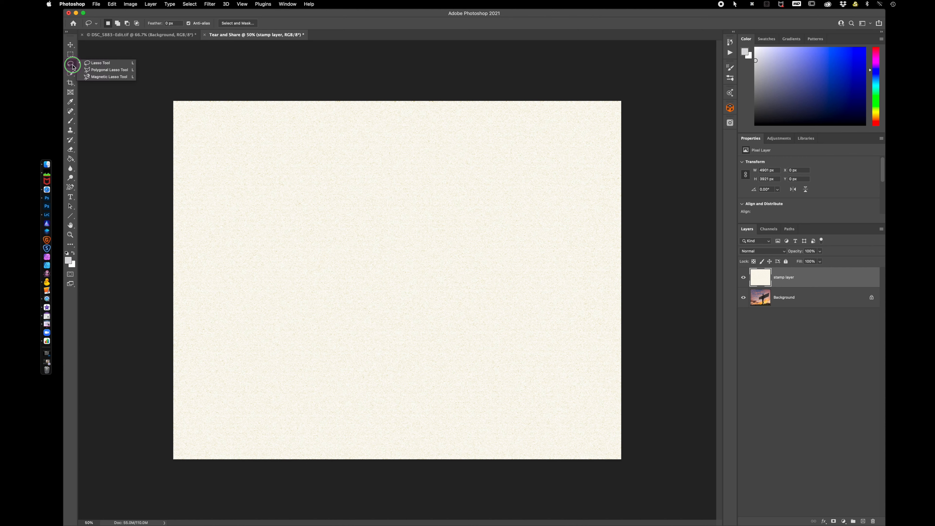
left_click(101, 66)
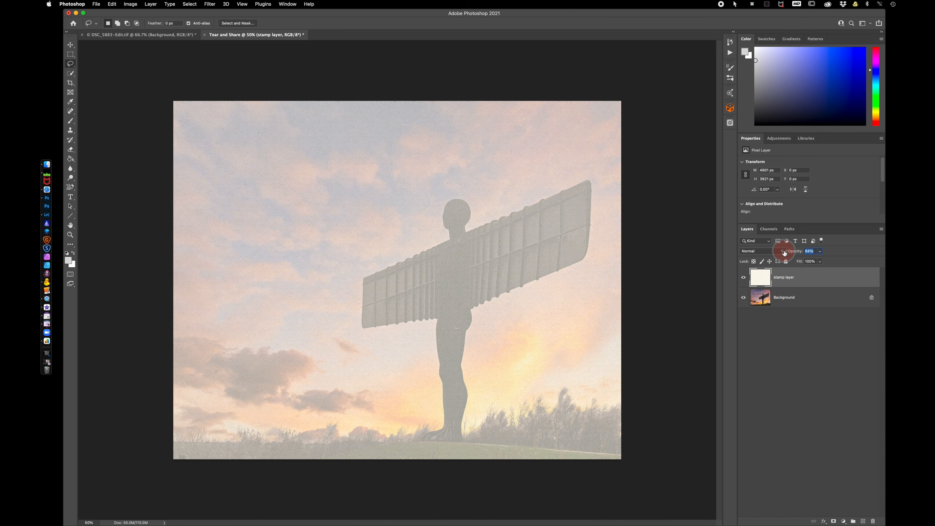
left_click_drag(787, 253, 770, 253)
mouse_move(468, 447)
left_mouse_down()
mouse_move(488, 429)
mouse_move(512, 243)
mouse_move(502, 170)
mouse_move(485, 152)
mouse_move(426, 191)
mouse_move(399, 225)
mouse_move(243, 304)
mouse_move(238, 335)
mouse_move(265, 361)
mouse_move(339, 384)
mouse_move(383, 437)
mouse_move(469, 449)
left_mouse_up()
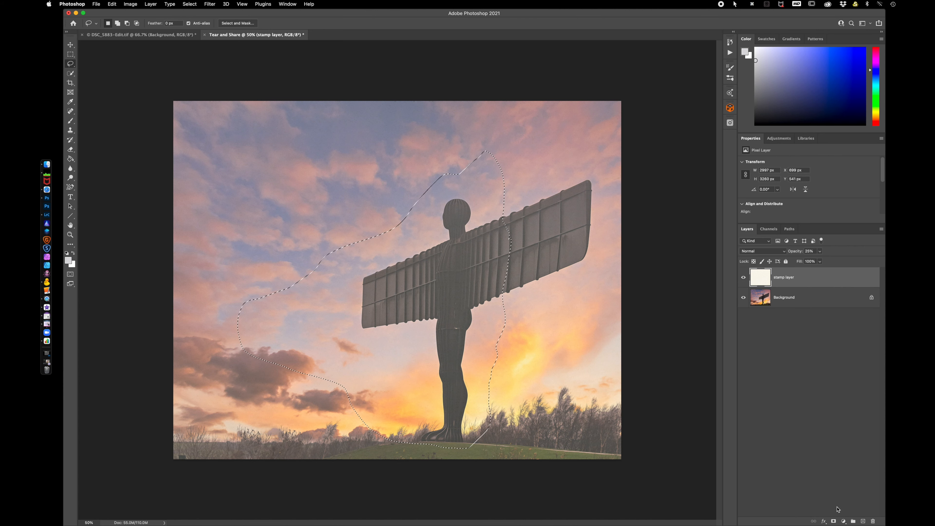
Add a layer mask from the selection, restore the stamp layer's opacity to 100%, and invert the mask.
left_click(834, 521)
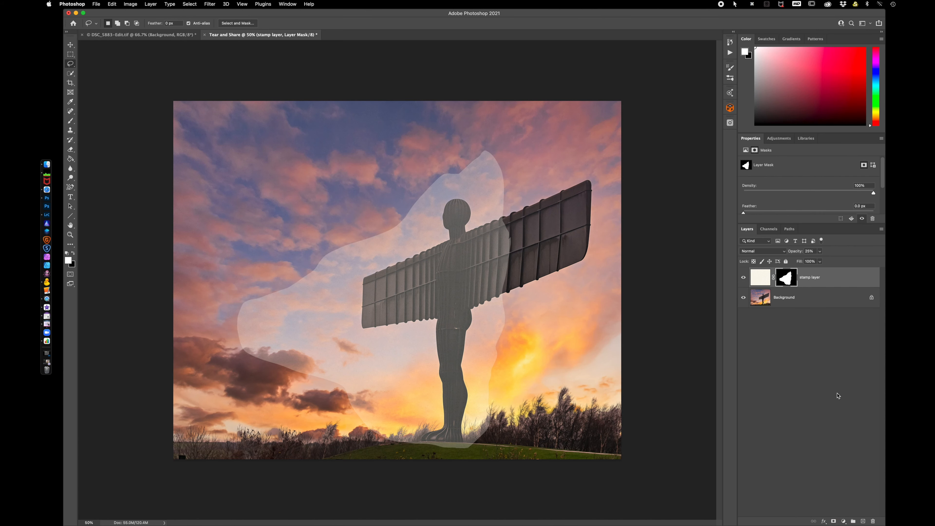
left_click_drag(794, 253, 847, 251)
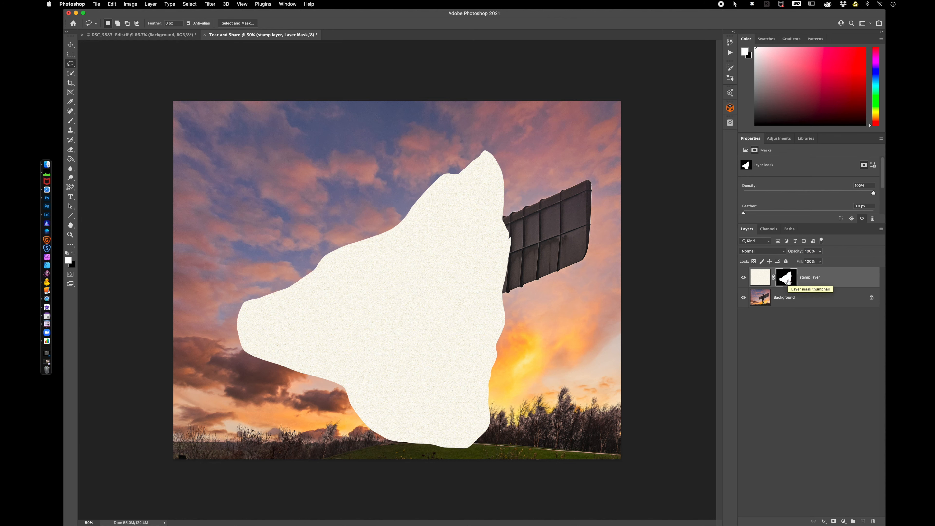
key("super+i")
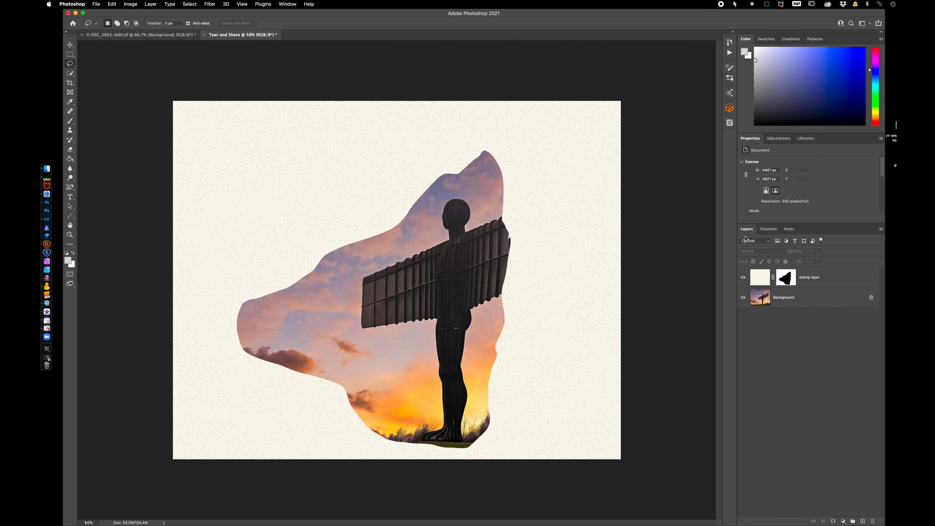
Duplicate the masked stamp layer and rename the copy as paper.
left_click(823, 280)
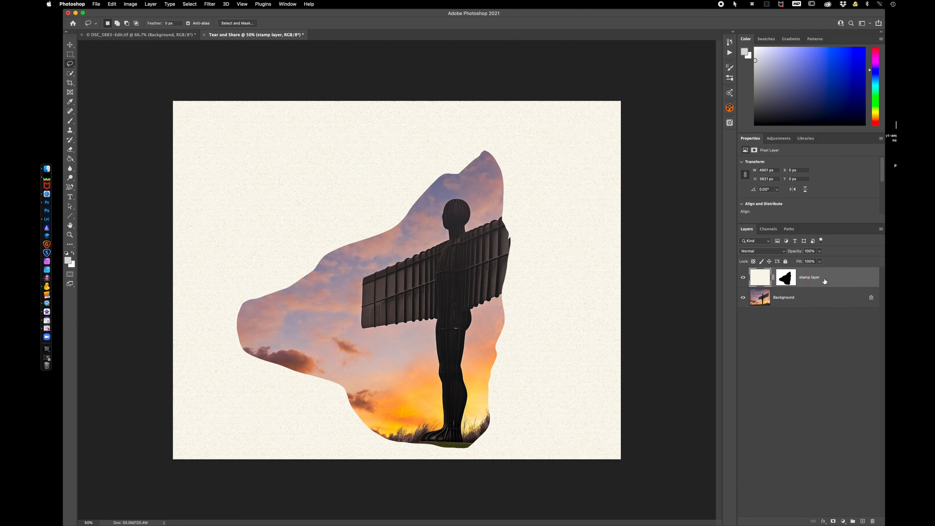
key("super+j")
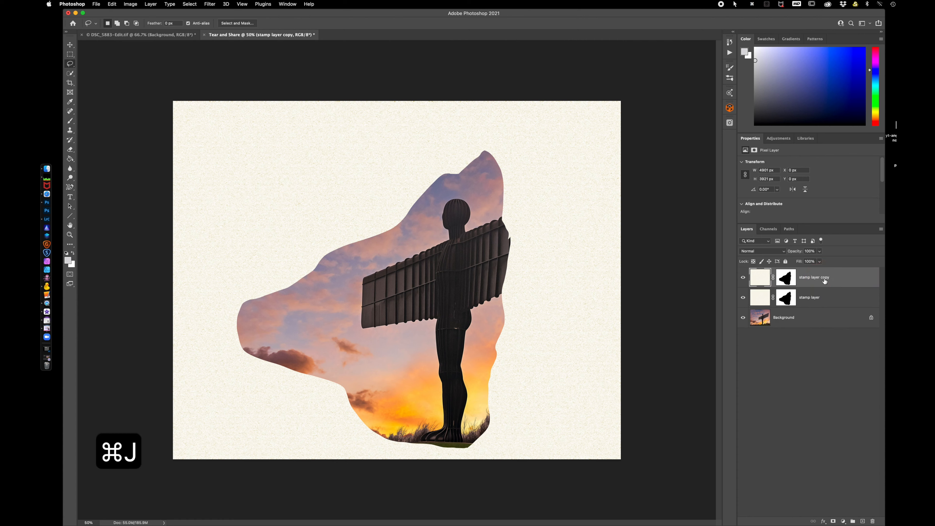
double_click(820, 277)
type("paper")
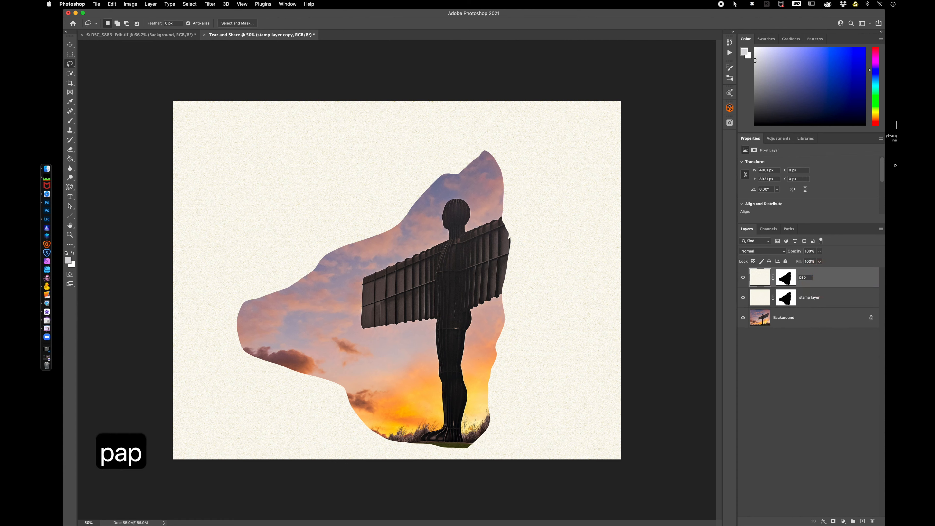
Rename the original stamp layer as inner tear.
double_click(807, 298)
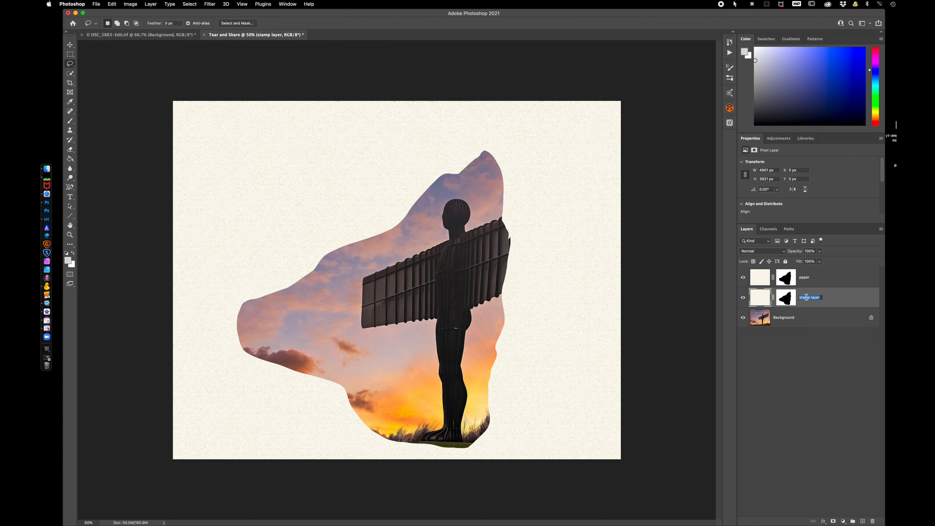
type("inner tear")
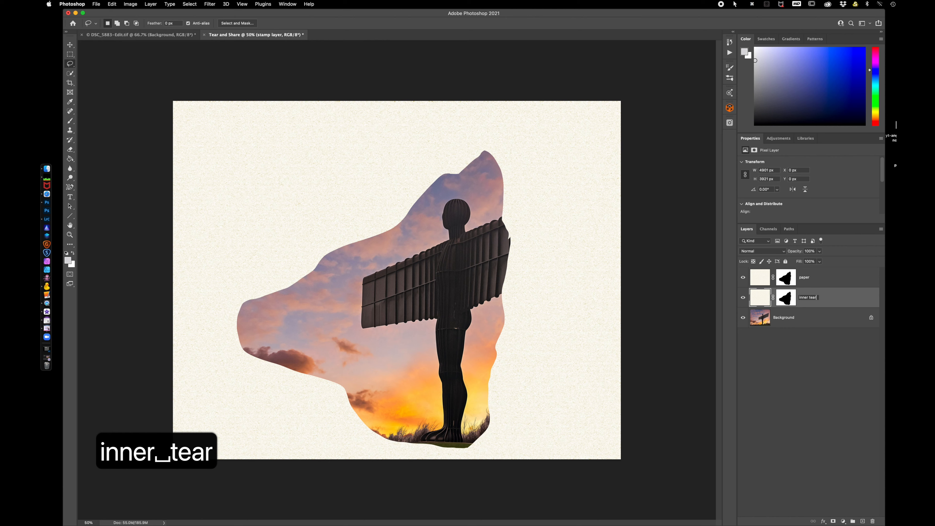
key("Return")
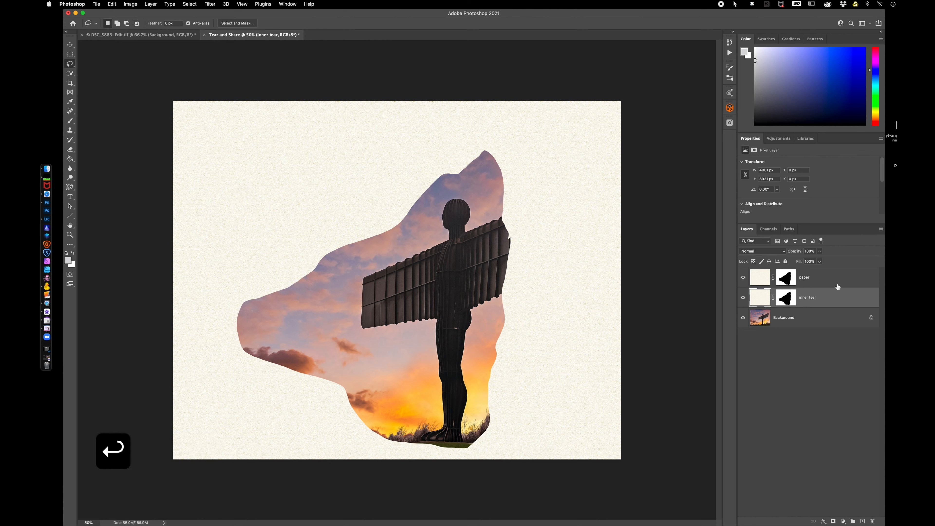
Add a Hue/Saturation adjustment above the paper layer, set Lightness to -19, and clip it to the paper layer.
left_click(825, 283)
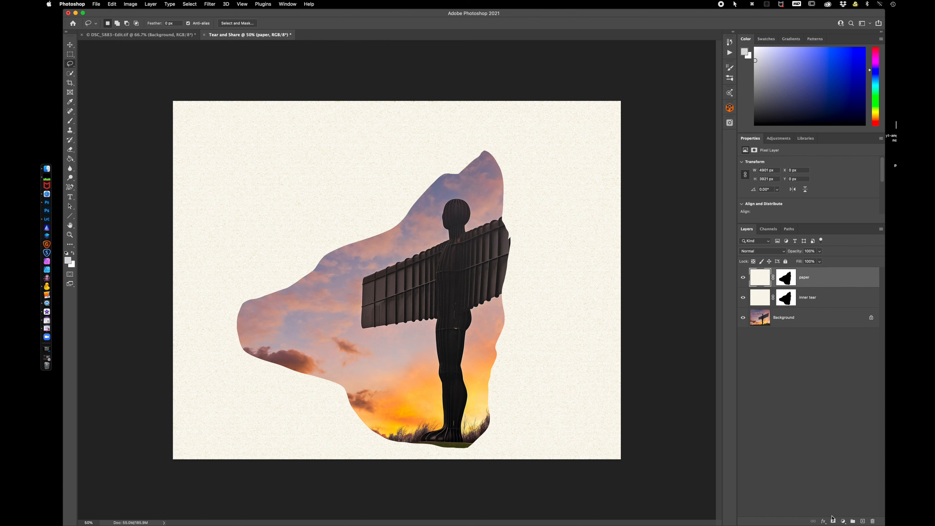
left_click(843, 522)
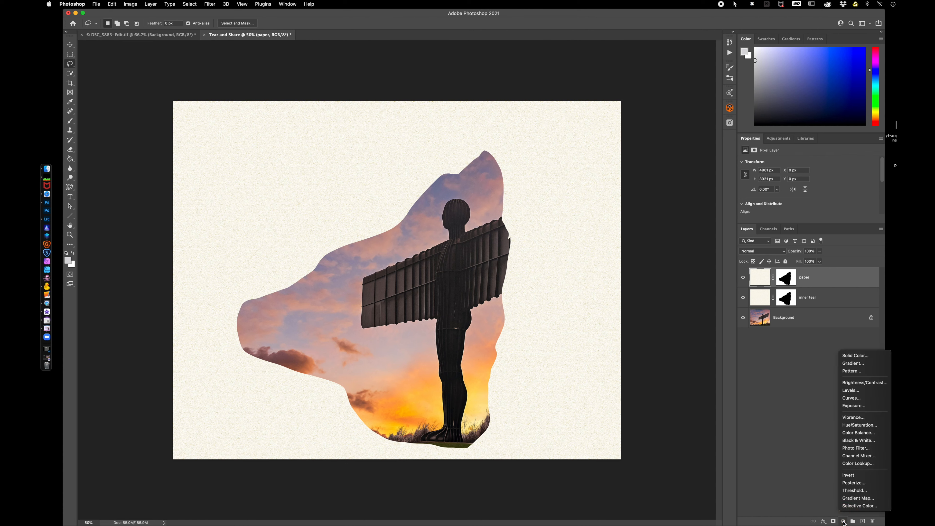
left_click(858, 425)
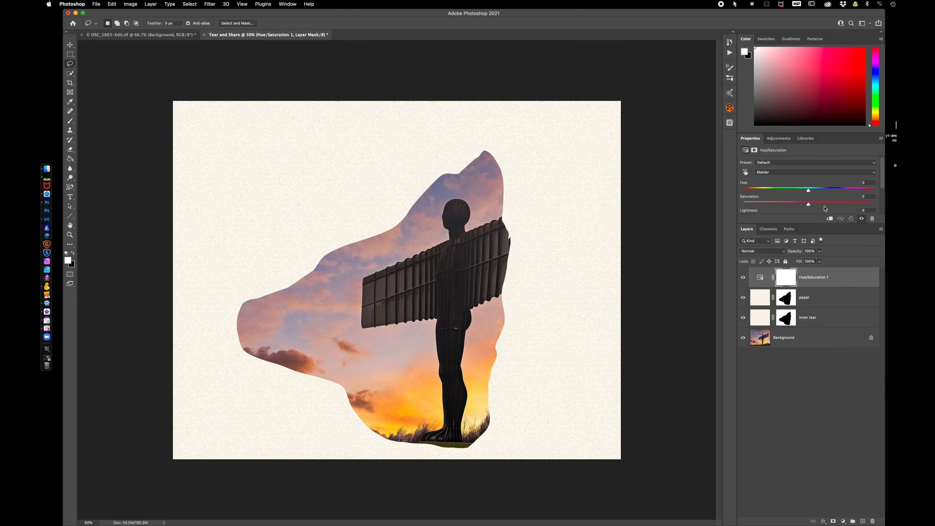
scroll(825, 209, "down", 2)
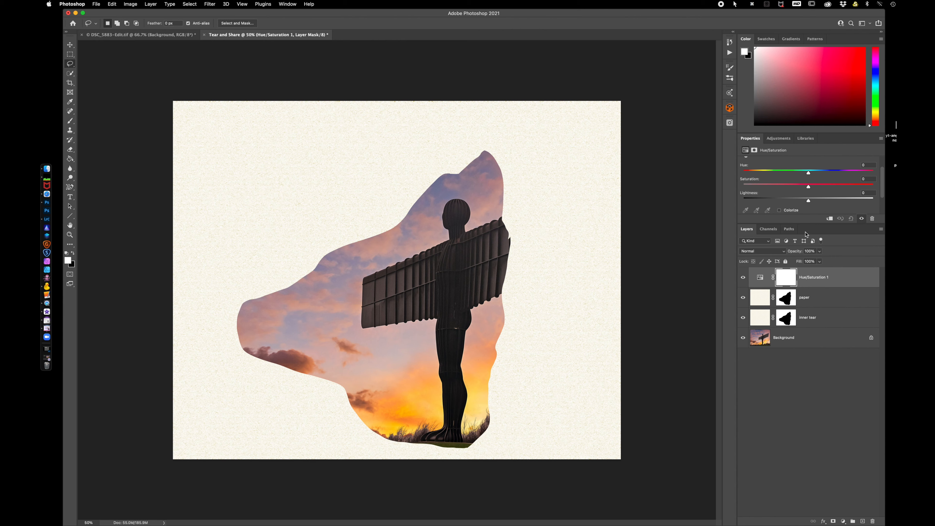
left_click(809, 200)
left_click_drag(809, 201, 796, 202)
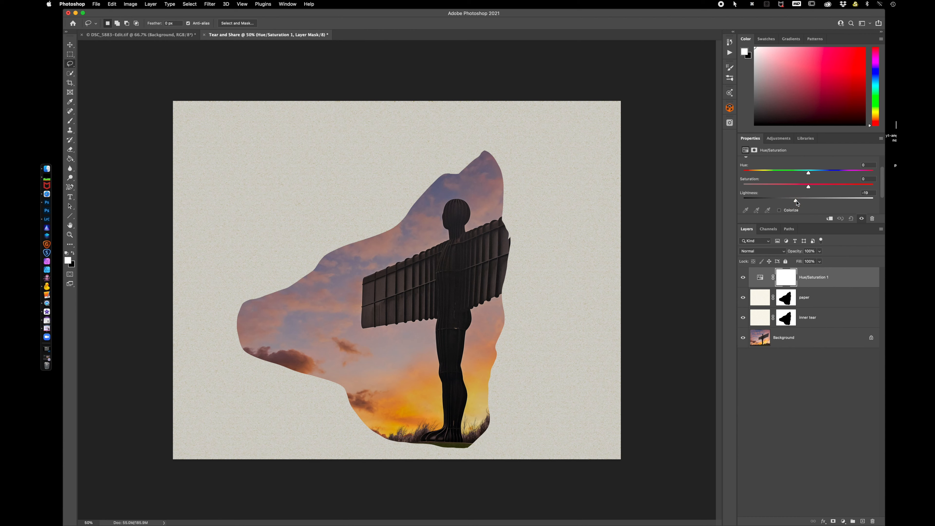
left_click(829, 219)
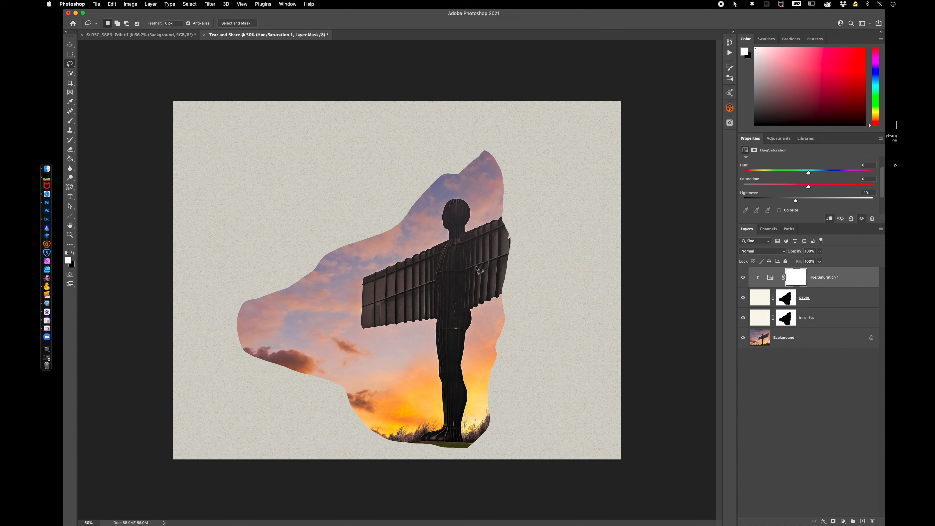
Free-transform the inner tear layer, scaling it slightly inward from its sides and top.
left_click(824, 320)
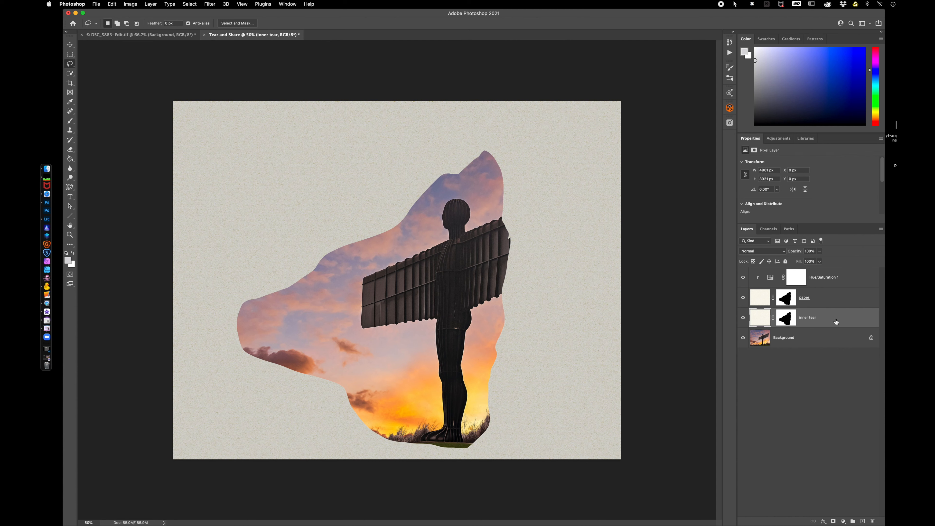
key("super+t")
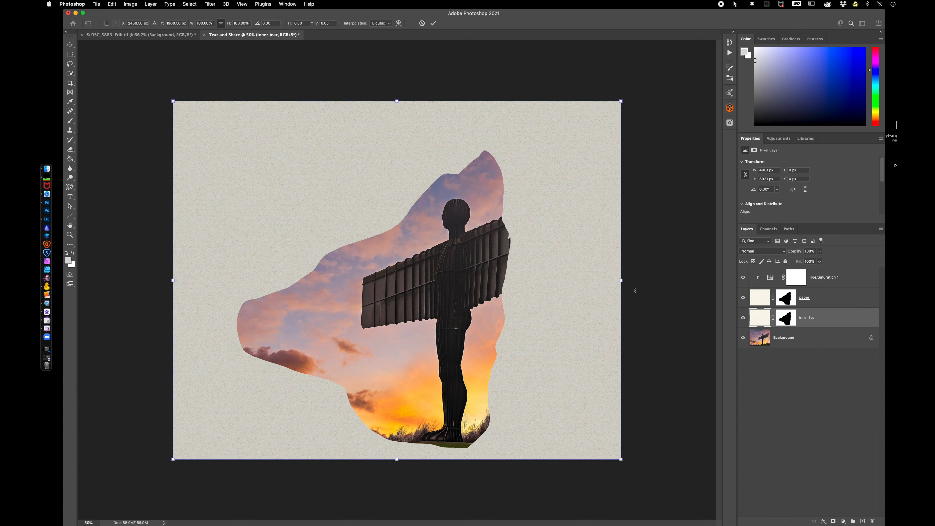
left_click(621, 280)
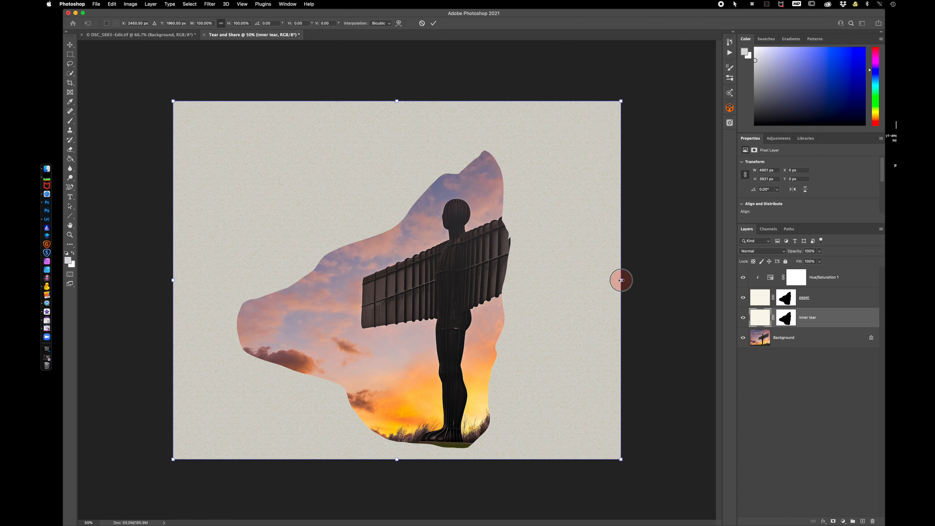
left_click_drag(621, 280, 618, 281)
left_click_drag(172, 280, 175, 281)
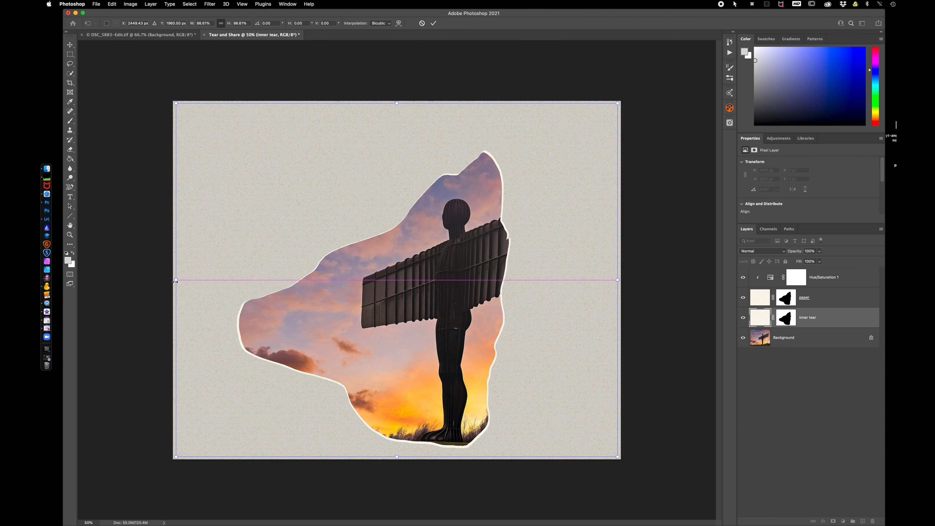
left_click_drag(397, 105, 397, 108)
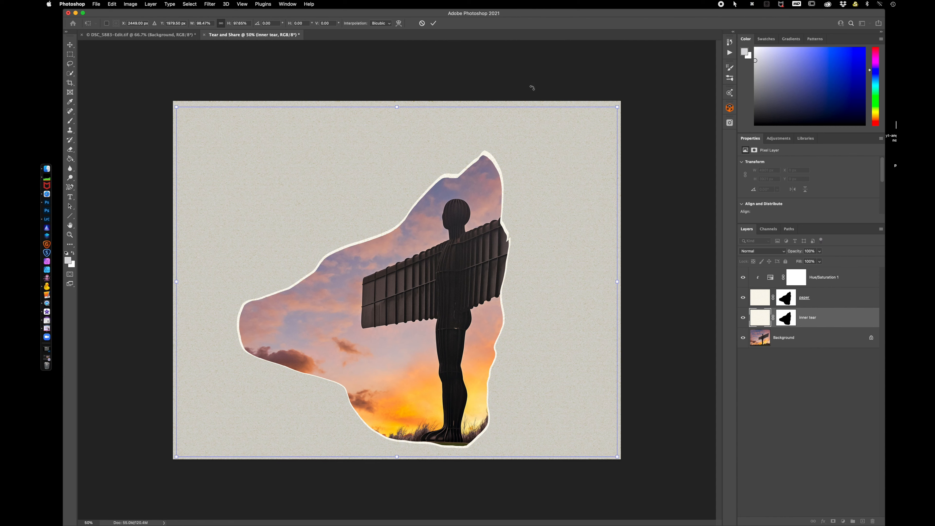
left_click(434, 23)
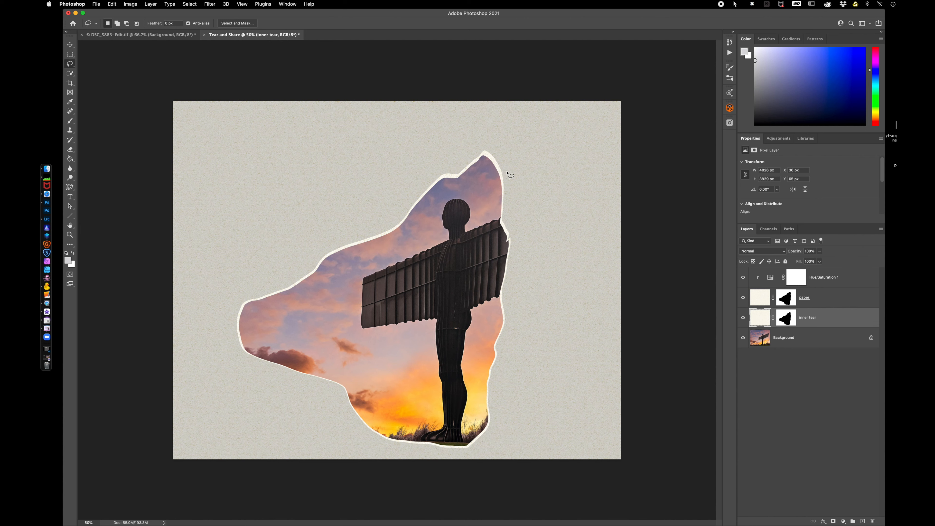
Add a Drop Shadow layer style to the inner tear layer and adjust its opacity.
left_click(842, 320)
double_click(841, 320)
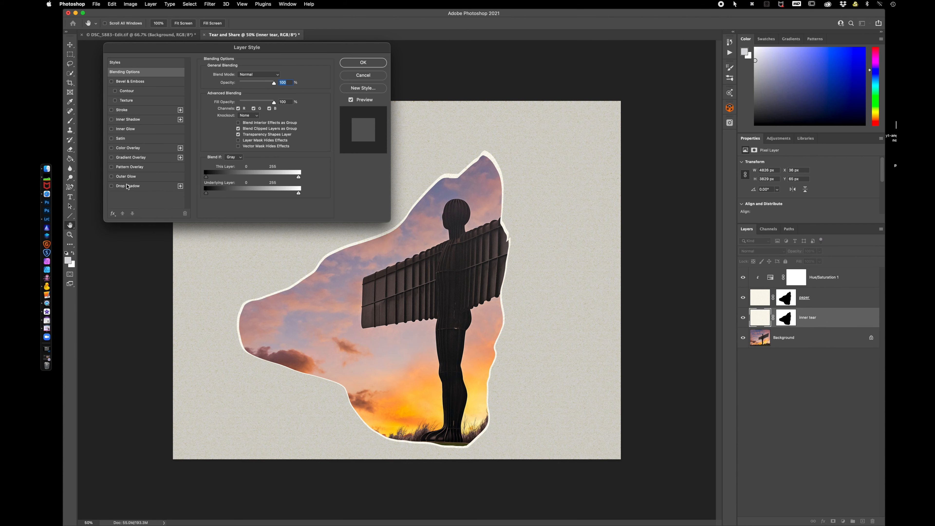
left_click(136, 188)
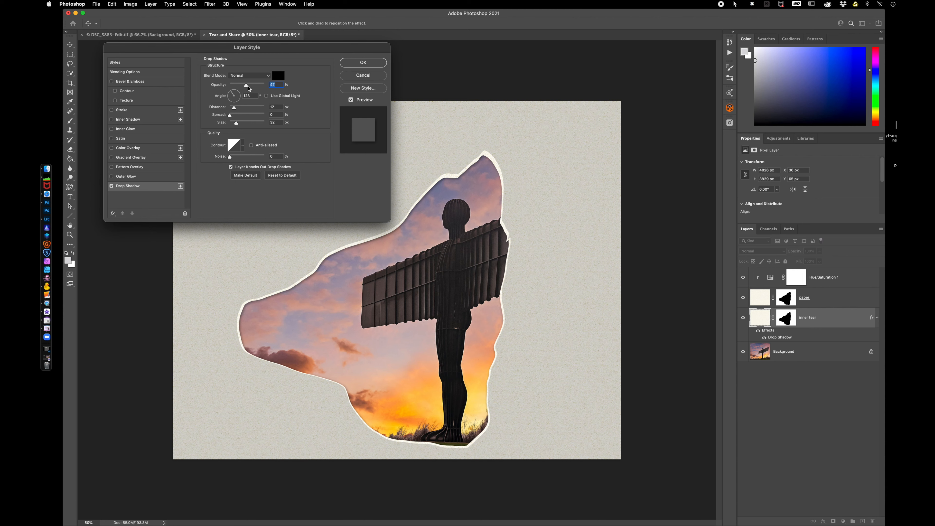
left_click_drag(246, 87, 266, 88)
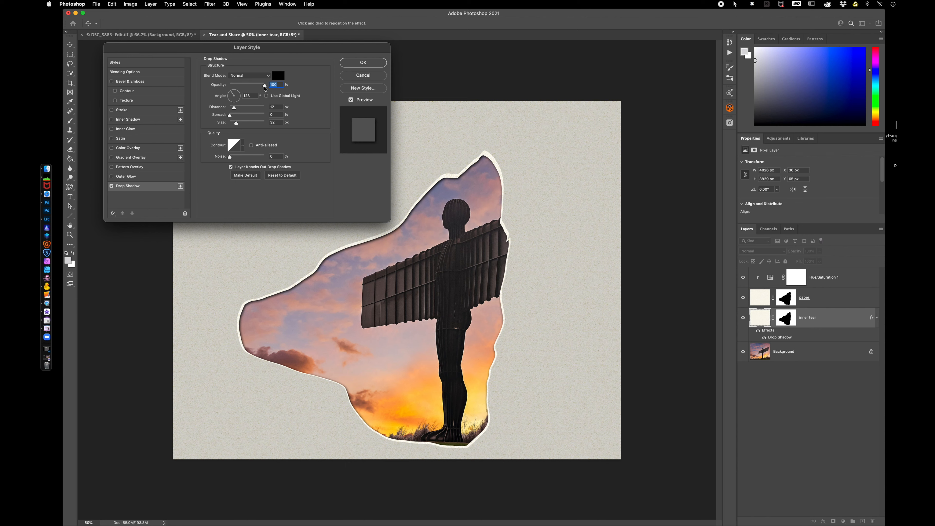
left_click_drag(265, 87, 237, 111)
left_click(362, 63)
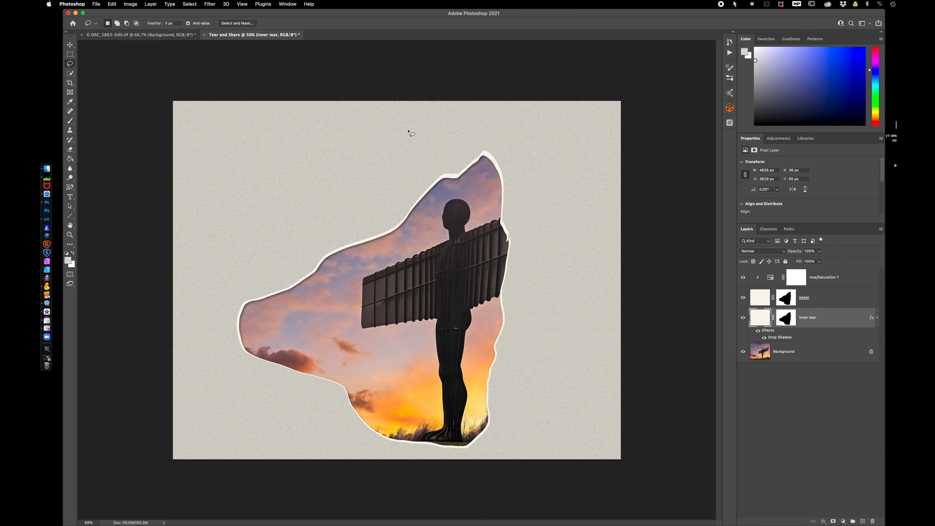
key("super+equal")
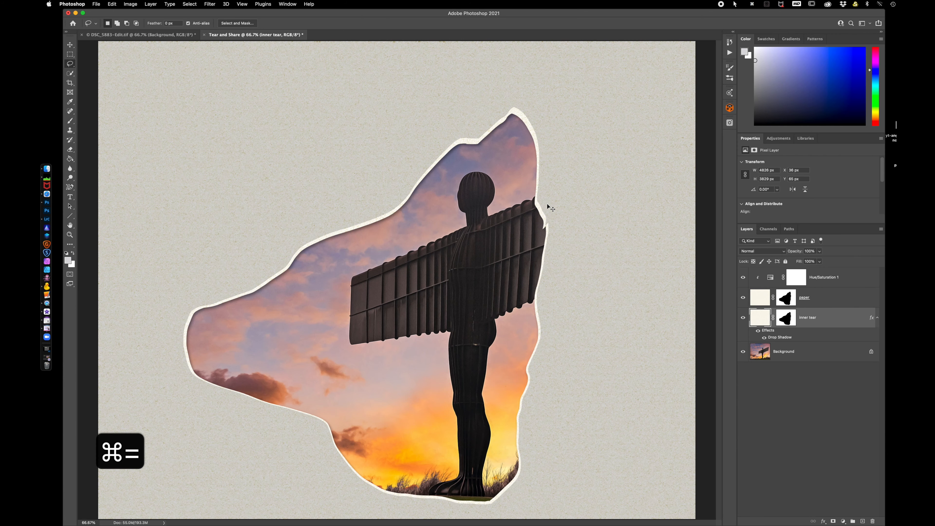
key("super+equal")
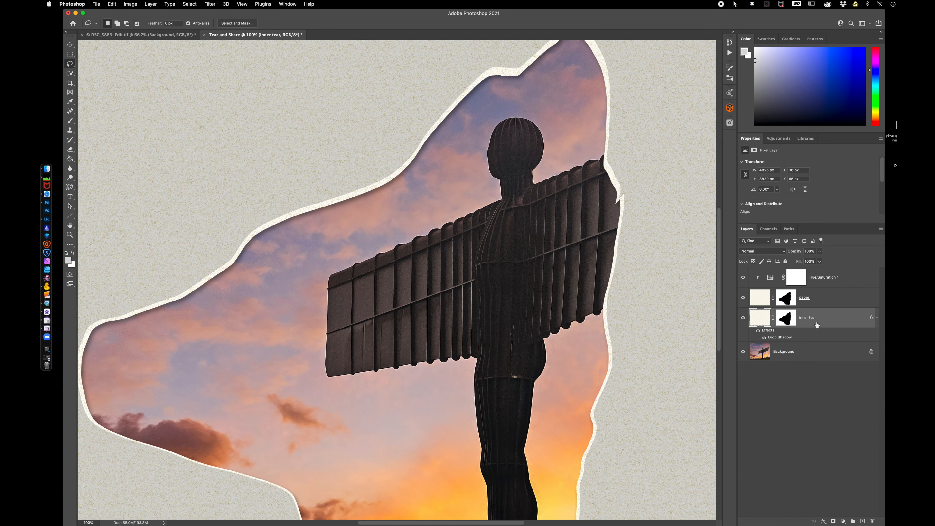
left_click(789, 321)
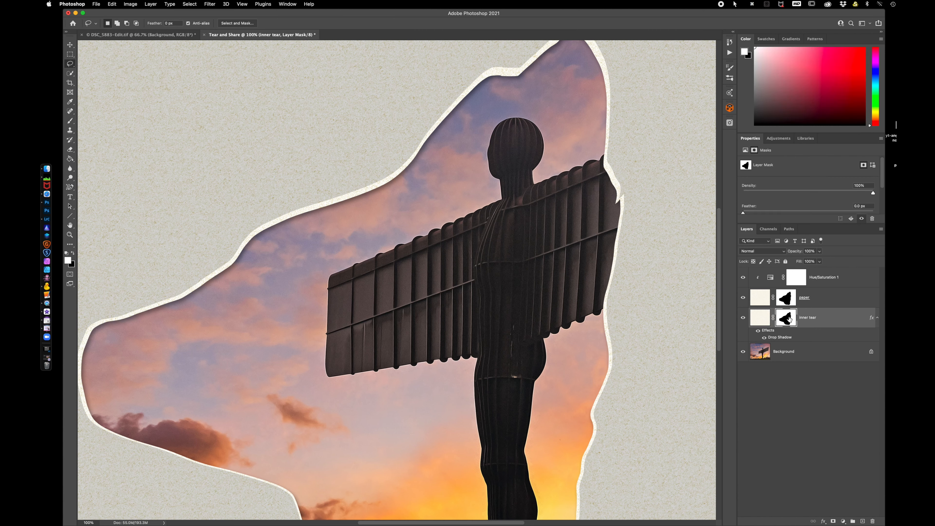
left_click(210, 4)
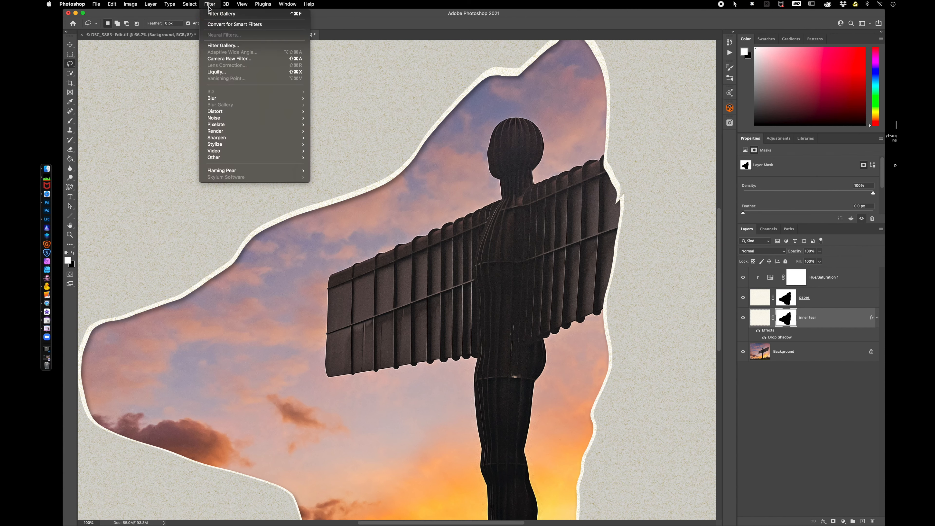
left_click(228, 46)
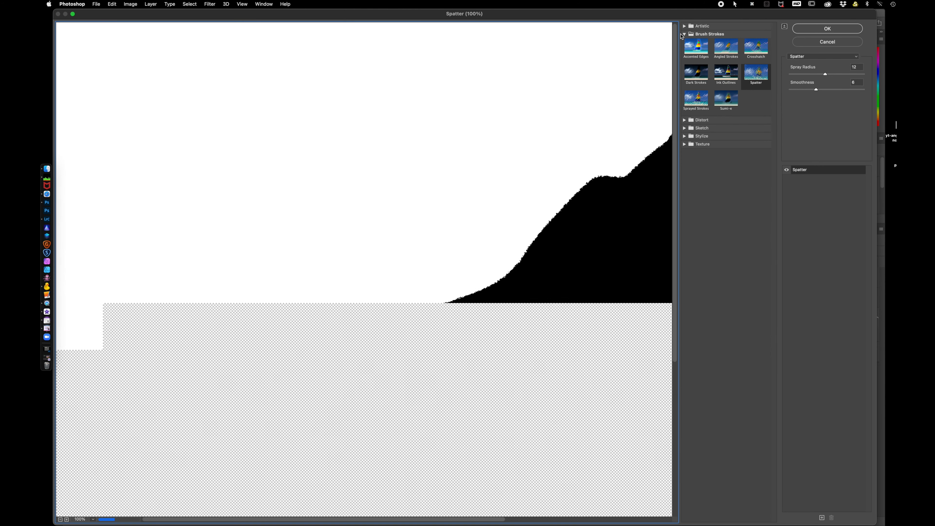
left_click(760, 78)
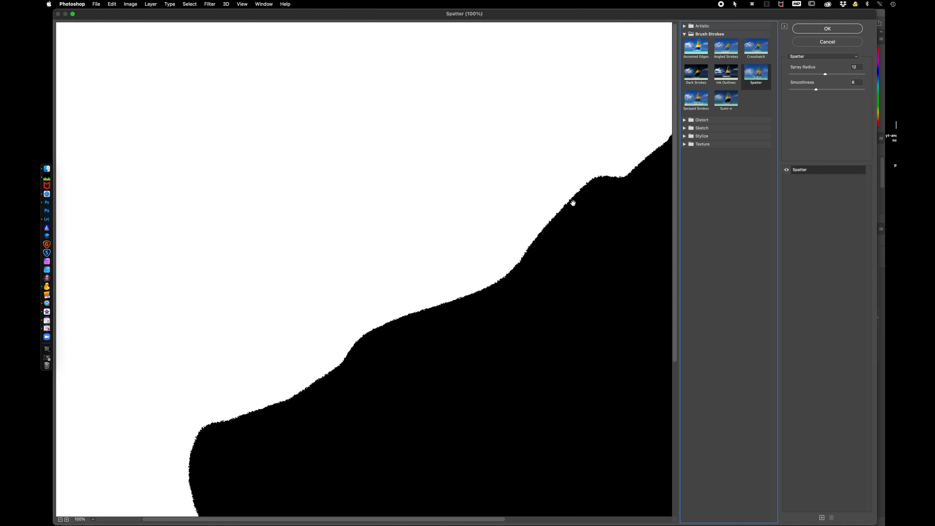
left_click_drag(825, 74, 835, 75)
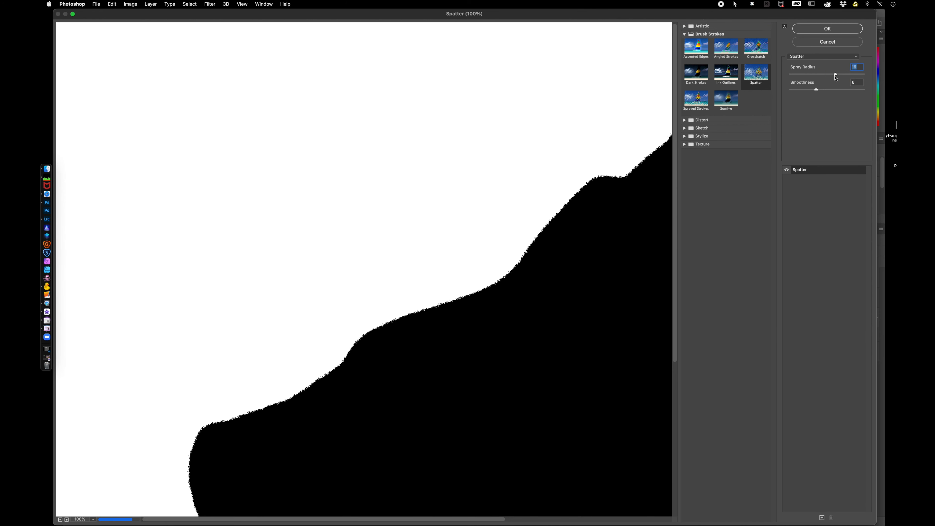
left_click_drag(835, 74, 849, 75)
left_click_drag(849, 75, 808, 76)
left_click_drag(809, 78, 831, 76)
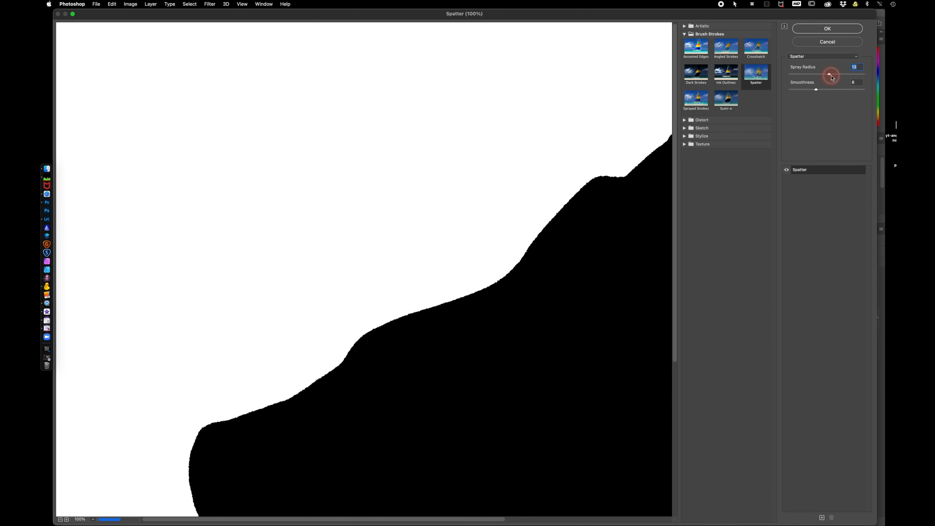
left_click(831, 44)
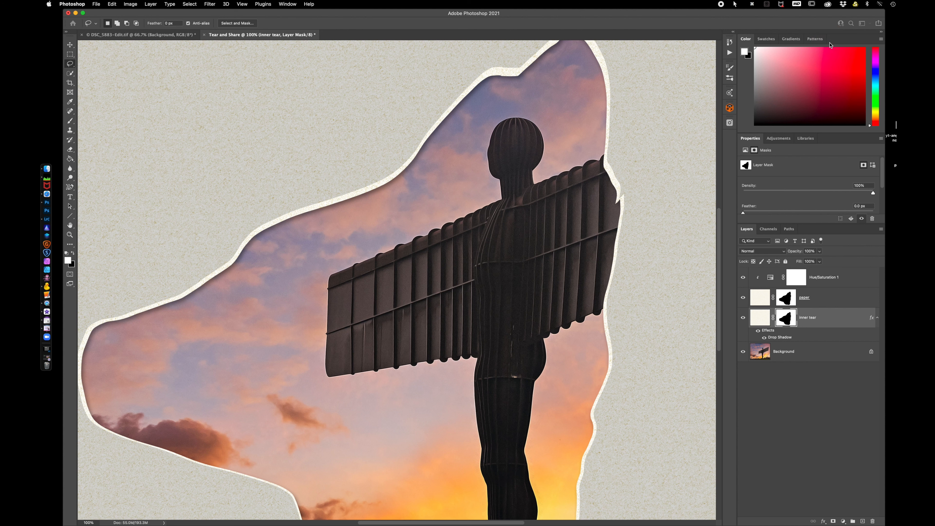
left_click(759, 317)
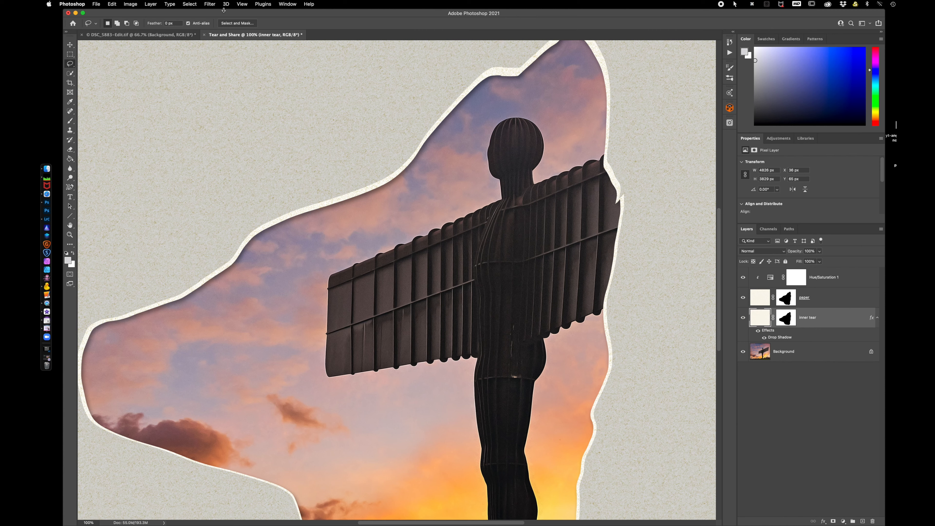
left_click(210, 4)
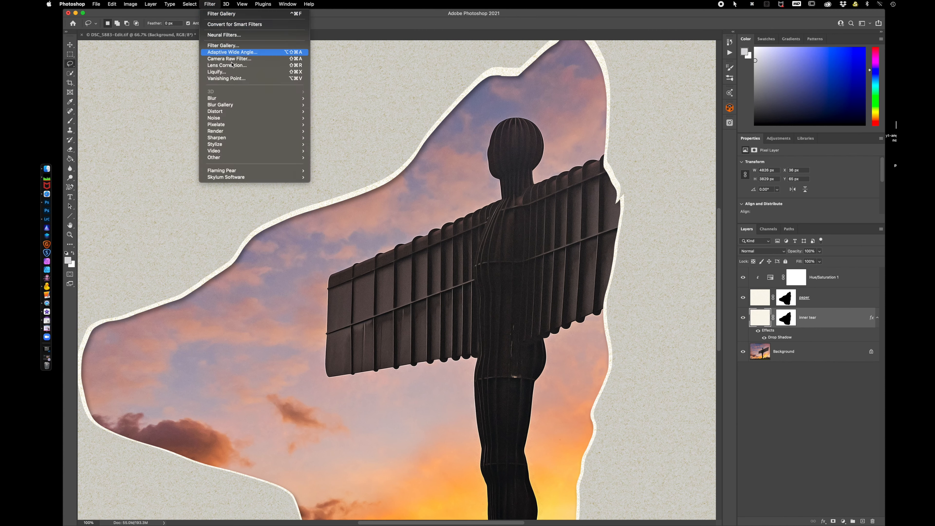
left_click(231, 46)
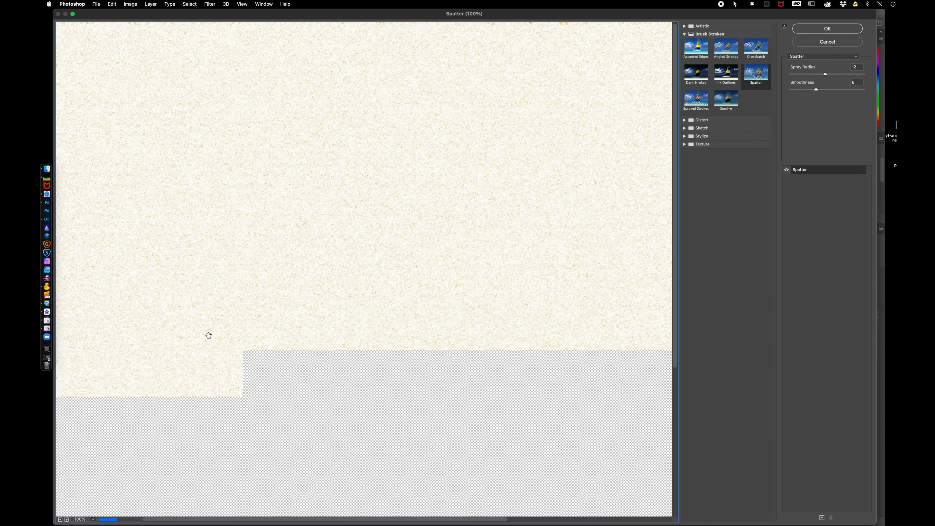
left_click(825, 43)
Apply the Spatter filter from the Filter Gallery to the inner tear layer mask, raising Spray Radius and setting Smoothness to 5.
left_click(789, 323)
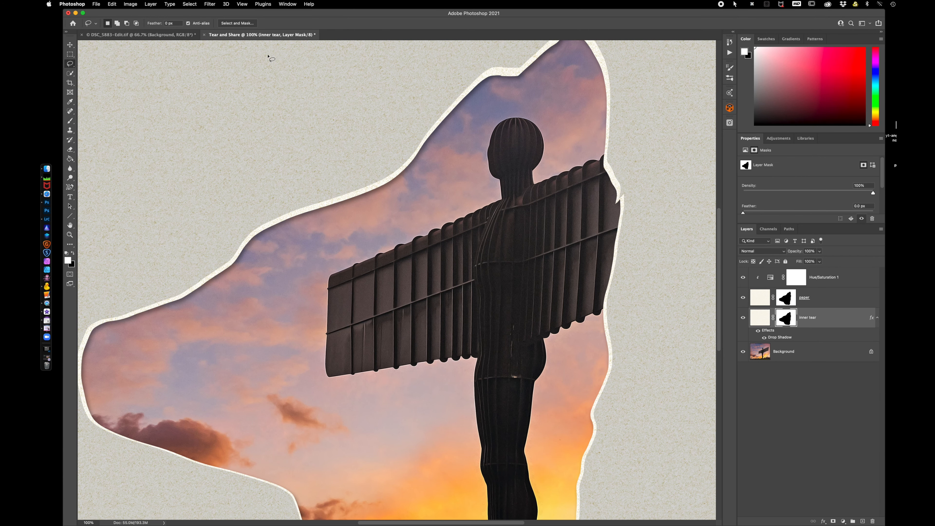
left_click(209, 4)
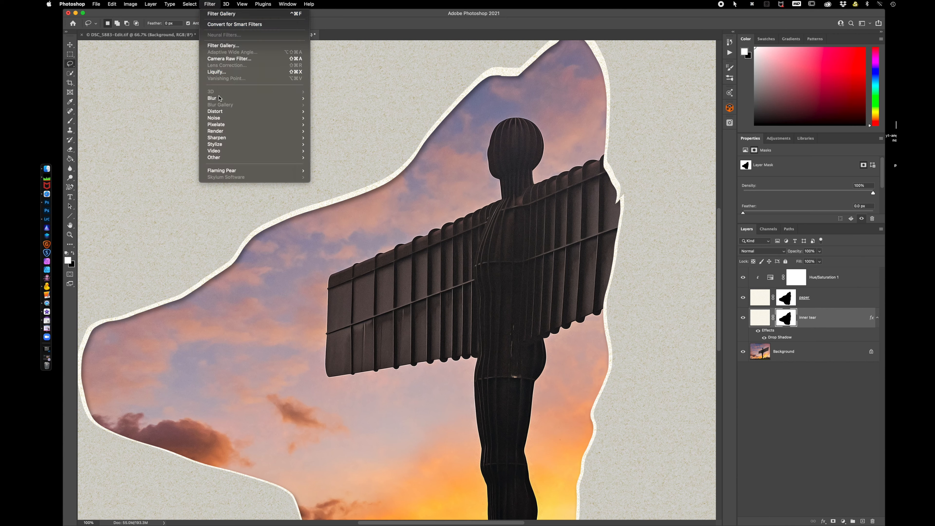
left_click(224, 45)
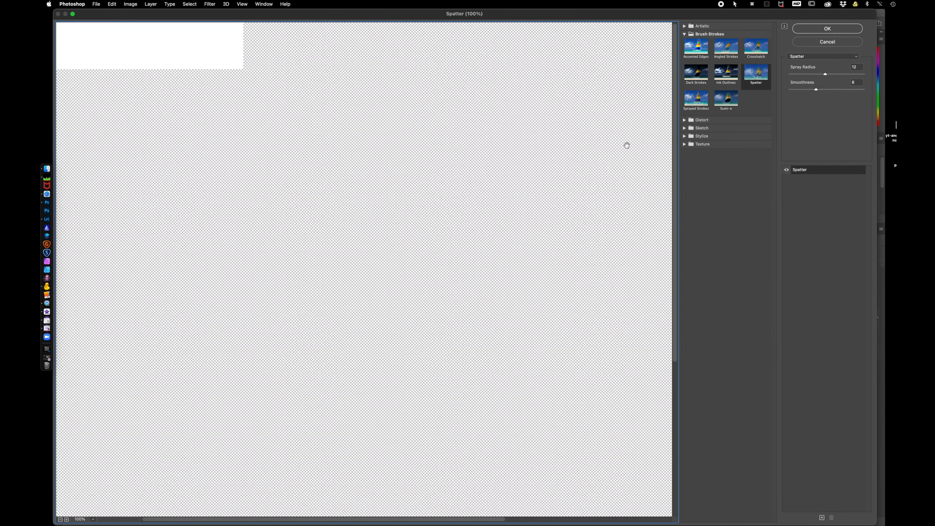
left_click(758, 77)
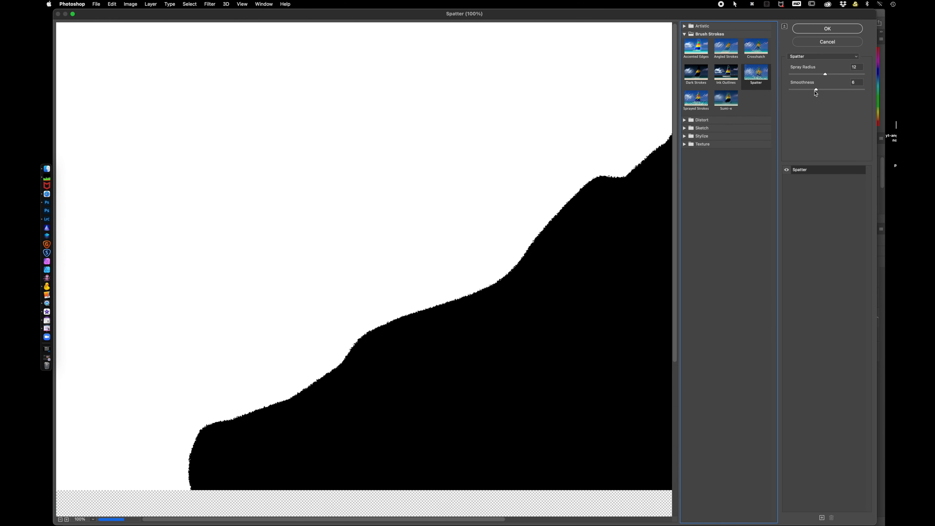
left_click(816, 90)
left_click_drag(816, 91, 798, 92)
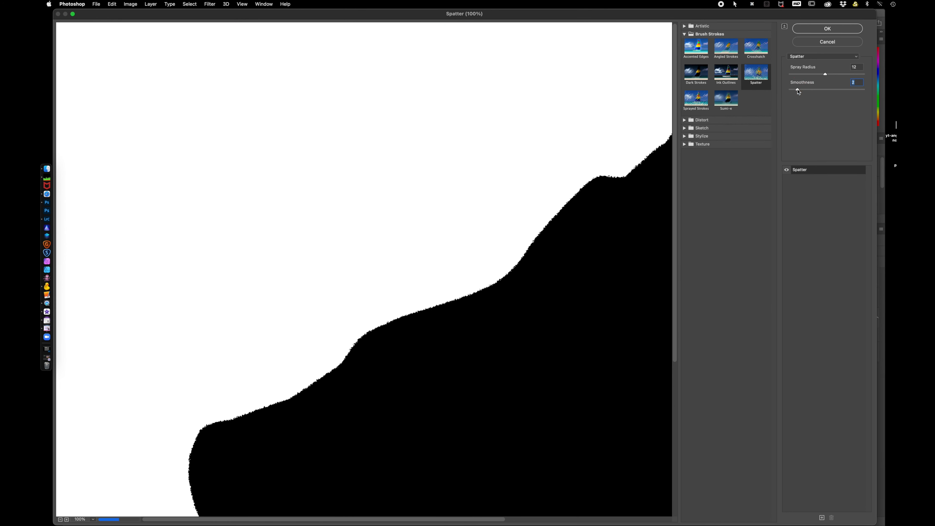
left_click(810, 91)
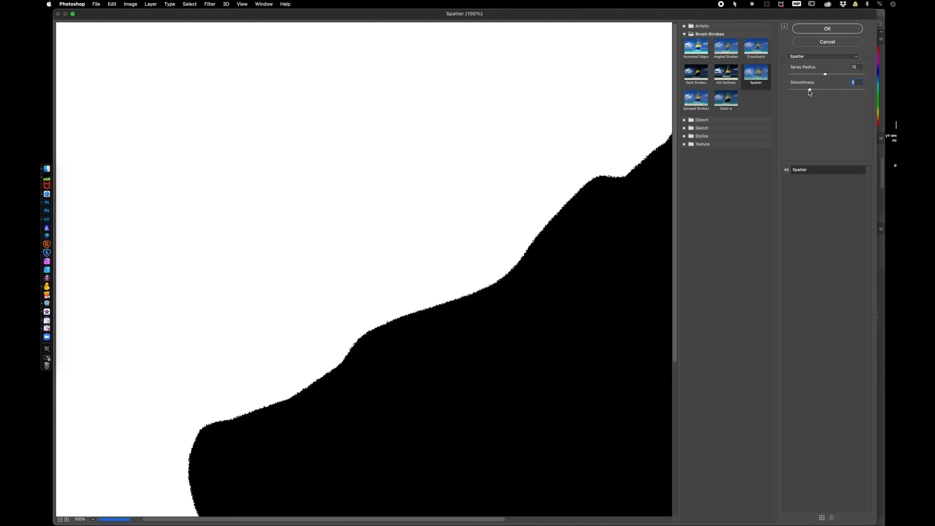
left_click(810, 91)
left_click(827, 75)
left_click_drag(827, 74, 845, 76)
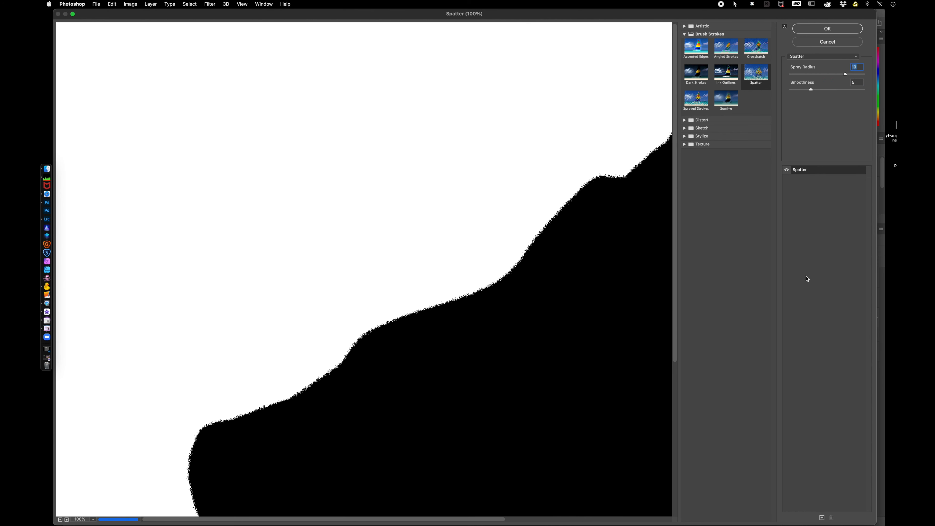
left_click(838, 32)
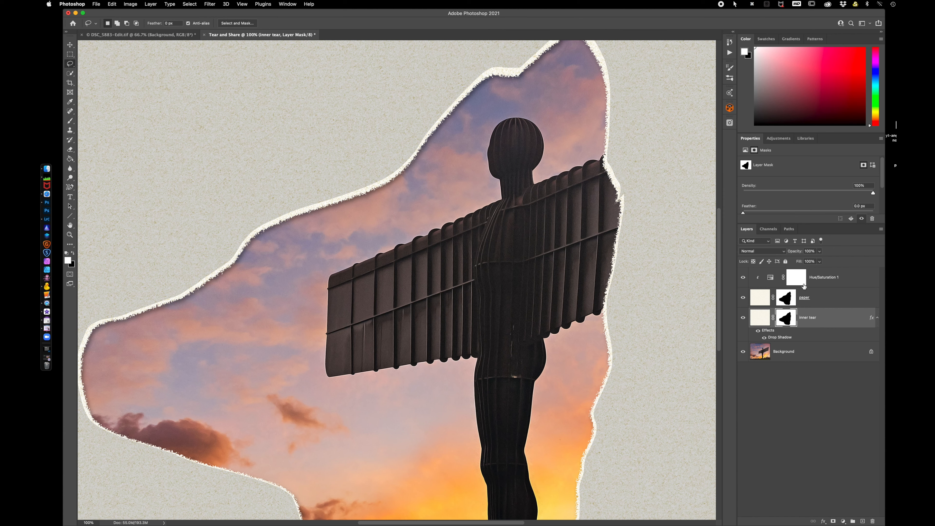
Apply the Spatter filter to the paper layer mask with Spray Radius 10 and Smoothness 4.
left_click(821, 300)
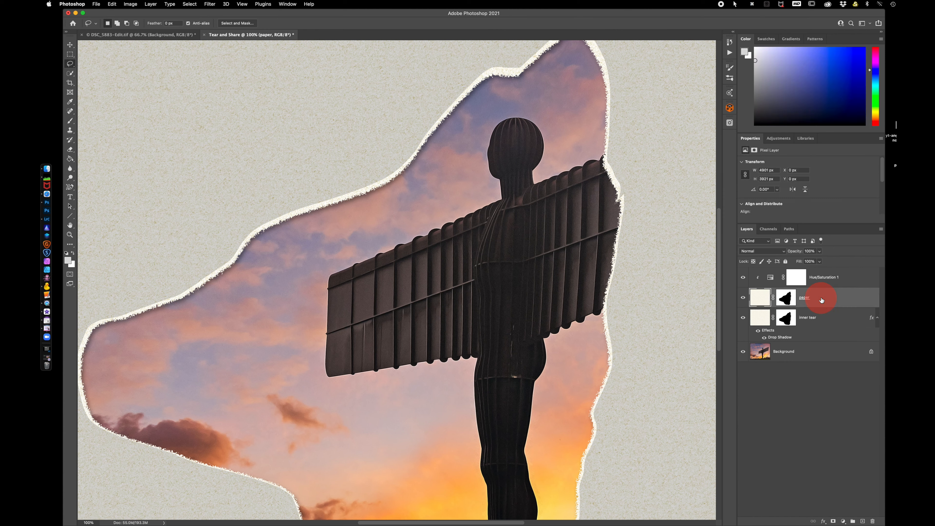
left_click(788, 301)
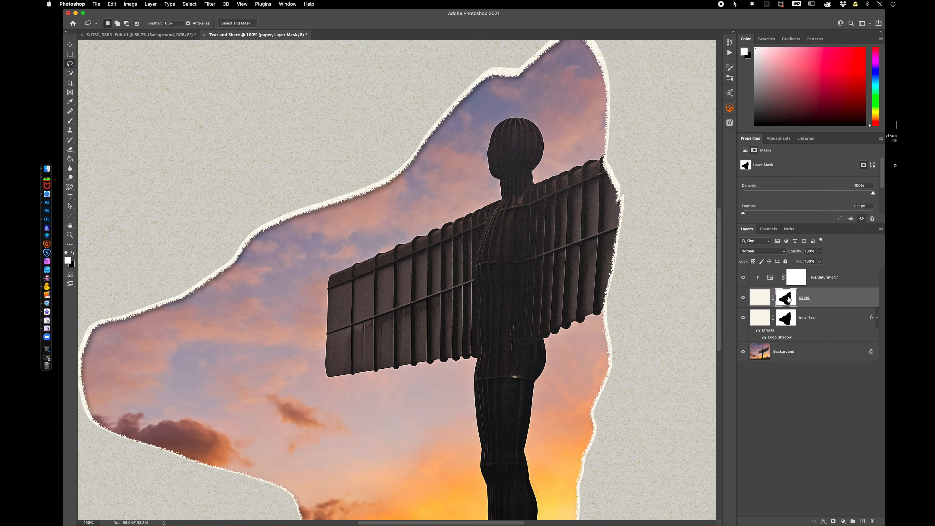
left_click(209, 4)
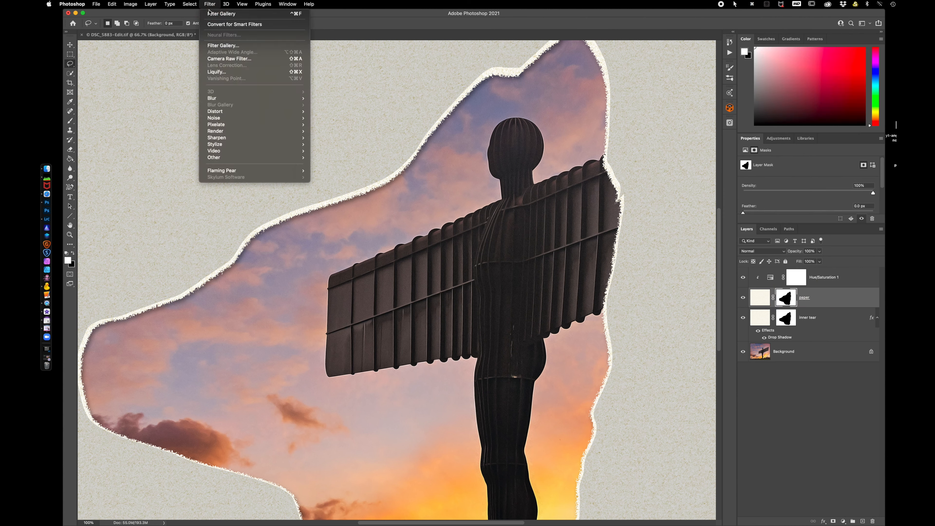
left_click(221, 45)
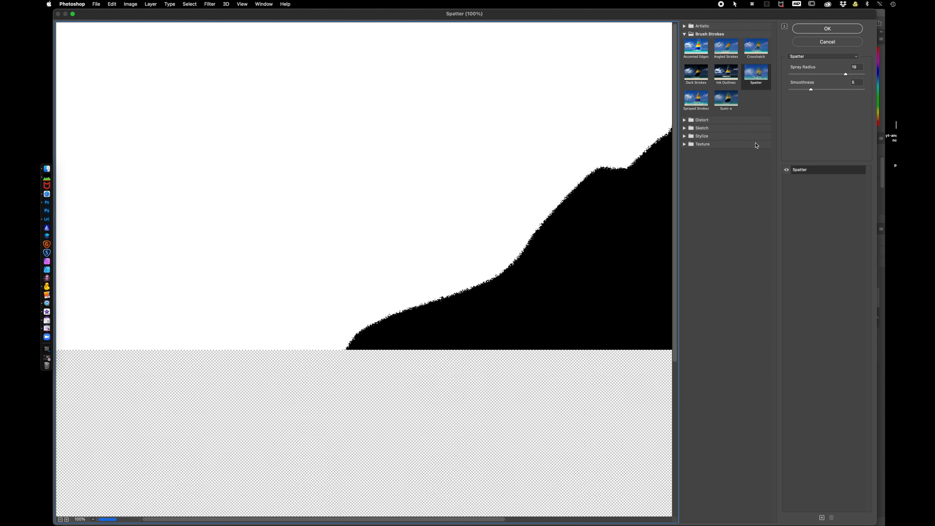
left_click(819, 74)
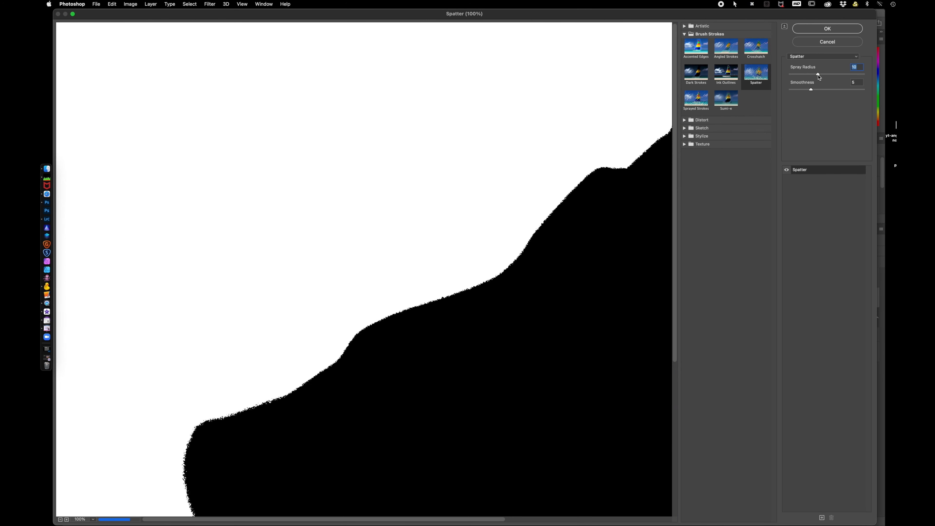
left_click(804, 91)
left_click_drag(803, 90, 804, 91)
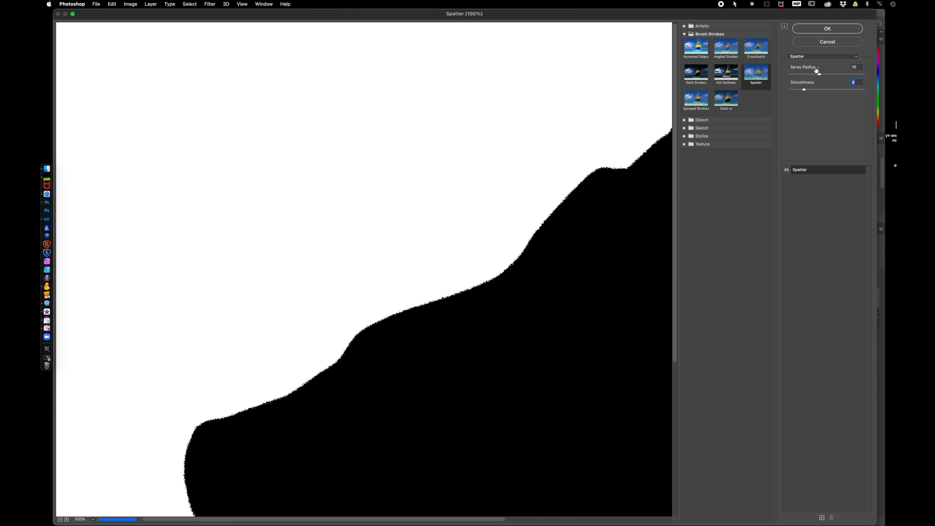
left_click(827, 29)
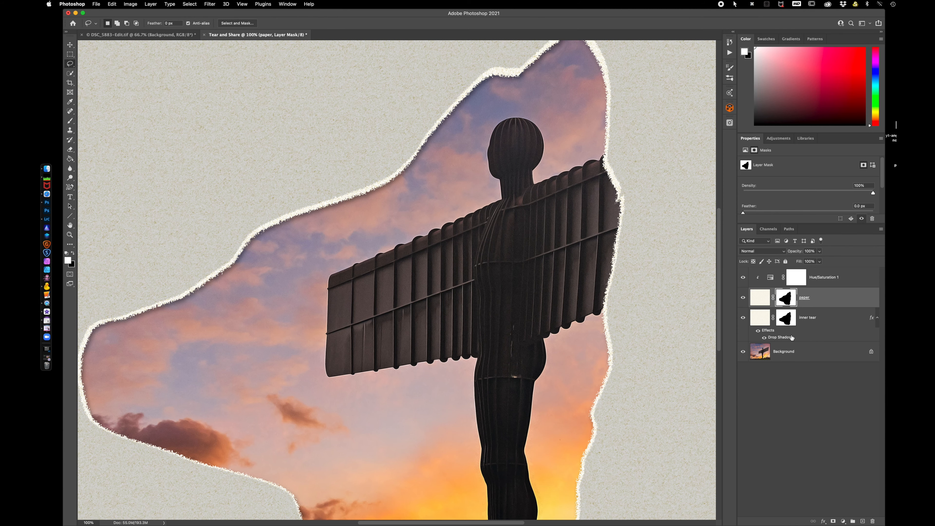
Lower the opacity of the inner tear layer's drop shadow.
key("super+minus")
key("super+minus")
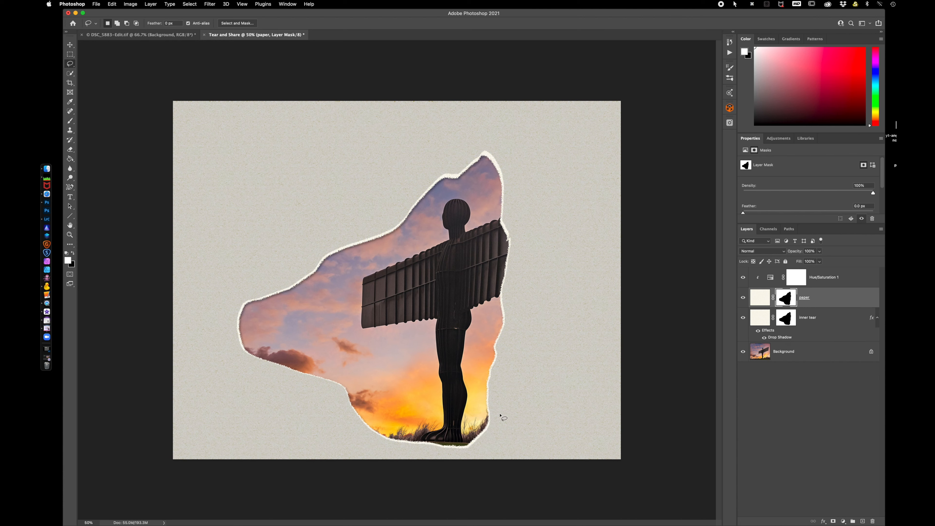
double_click(800, 338)
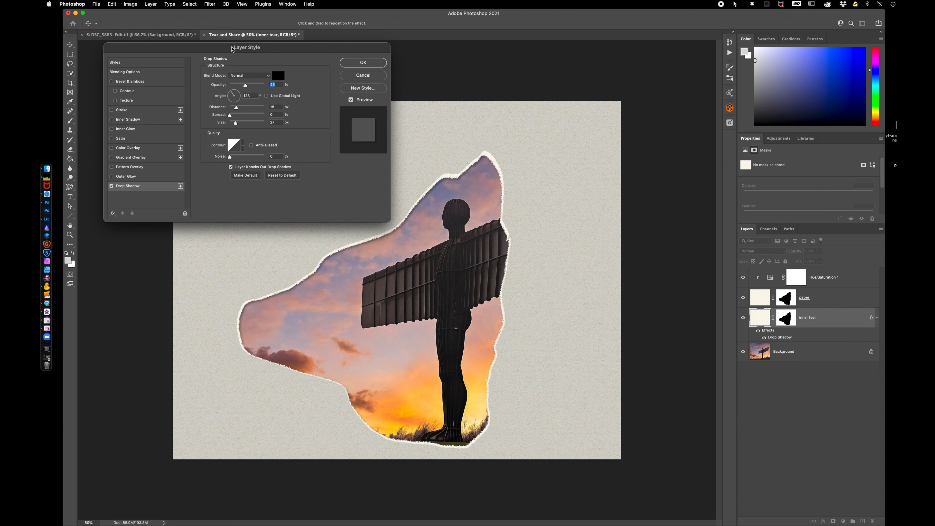
left_click_drag(245, 87, 238, 87)
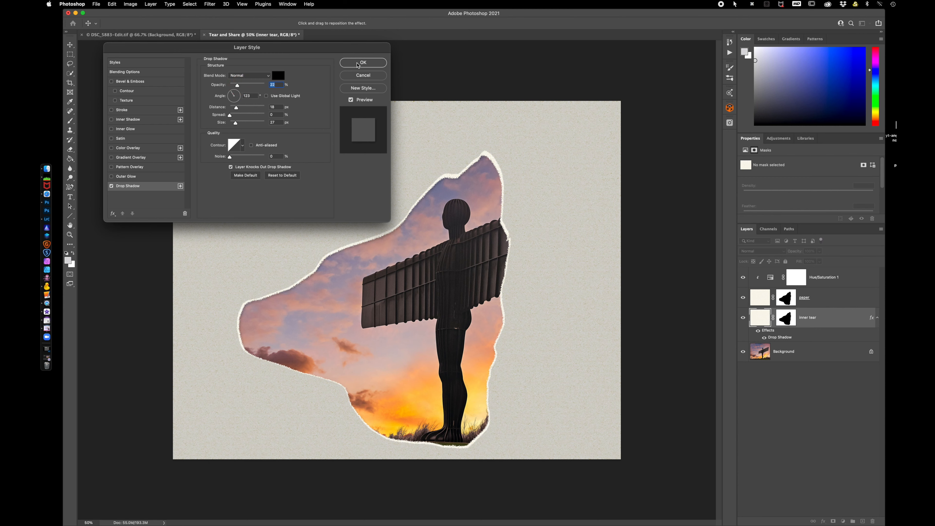
left_click(358, 65)
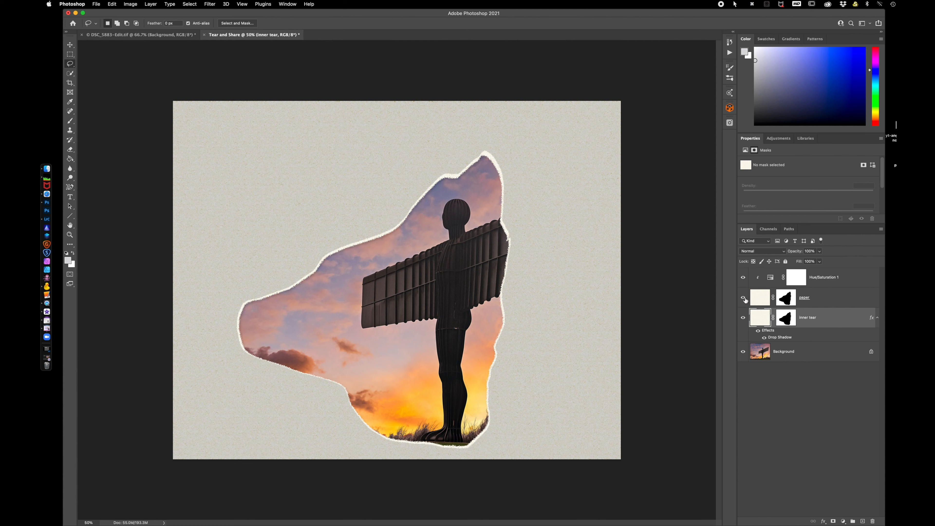
Group the Hue/Saturation, paper and inner tear layers into a single group.
key("d")
key("w")
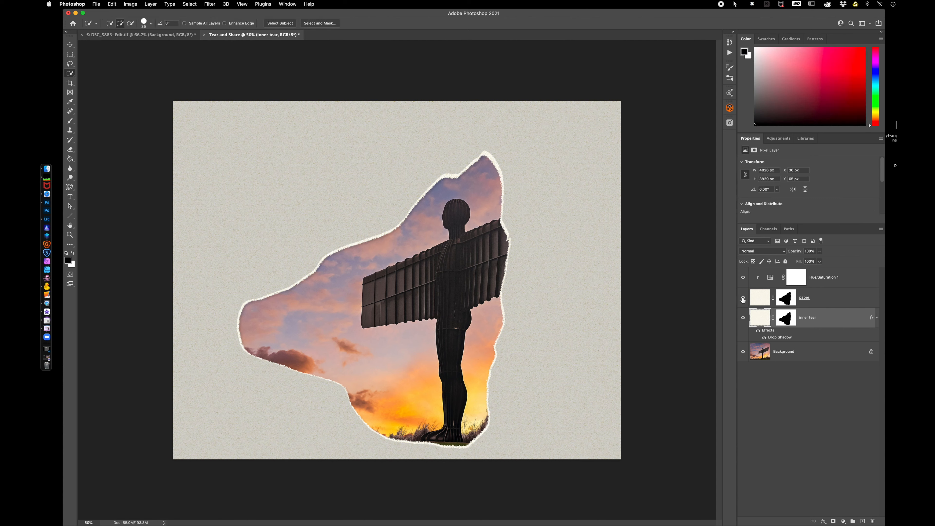
left_click(850, 281)
left_click(831, 317, "shift")
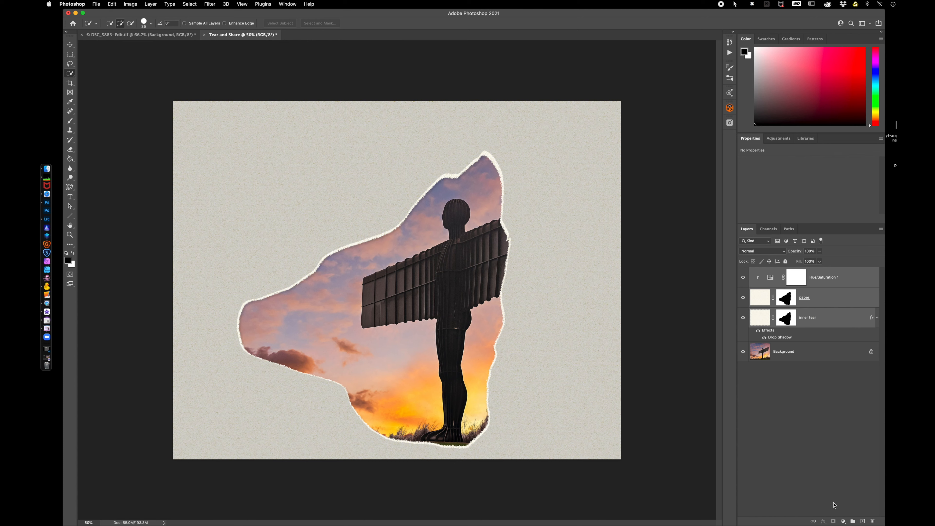
left_click(852, 521)
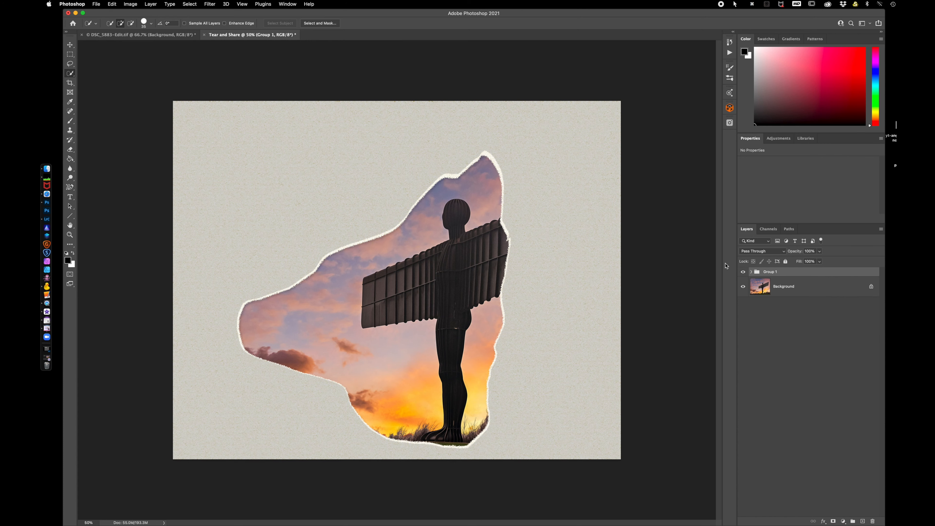
Hide the group and select the statue's right wing on the Background layer with Quick Selection.
left_click(743, 274)
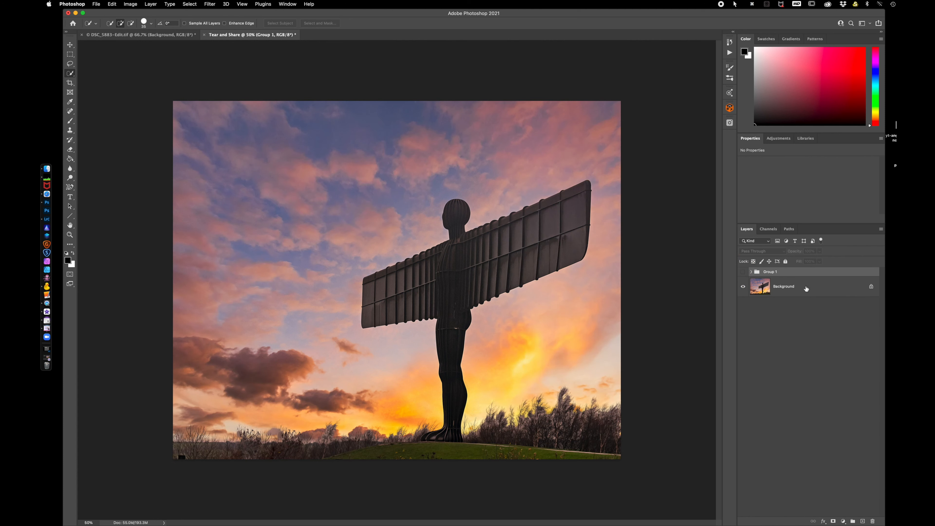
left_click(811, 289)
key("w")
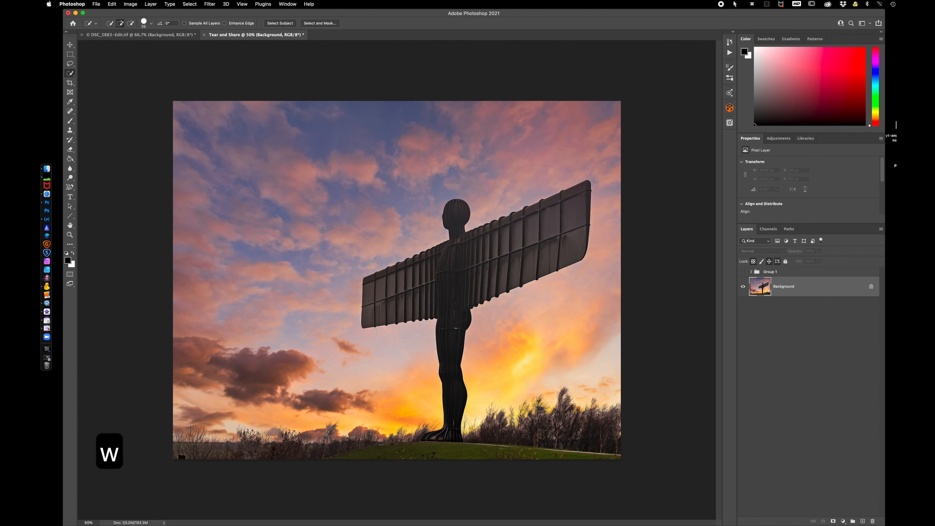
mouse_move(542, 204)
left_mouse_down()
mouse_move(578, 192)
mouse_move(569, 214)
mouse_move(514, 219)
mouse_move(502, 266)
left_mouse_up()
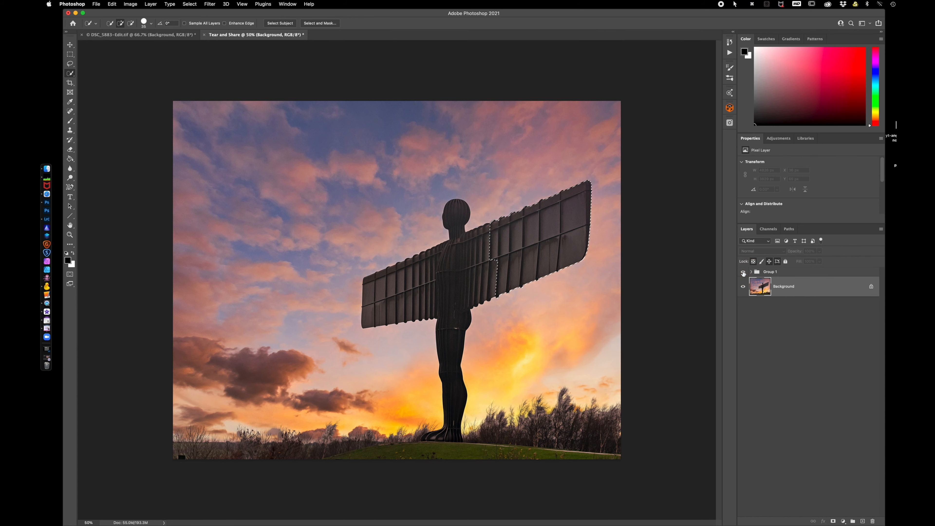
Show the group, add a layer mask from the wing selection and invert it so the wing shows through.
left_click(743, 272)
left_click(801, 273)
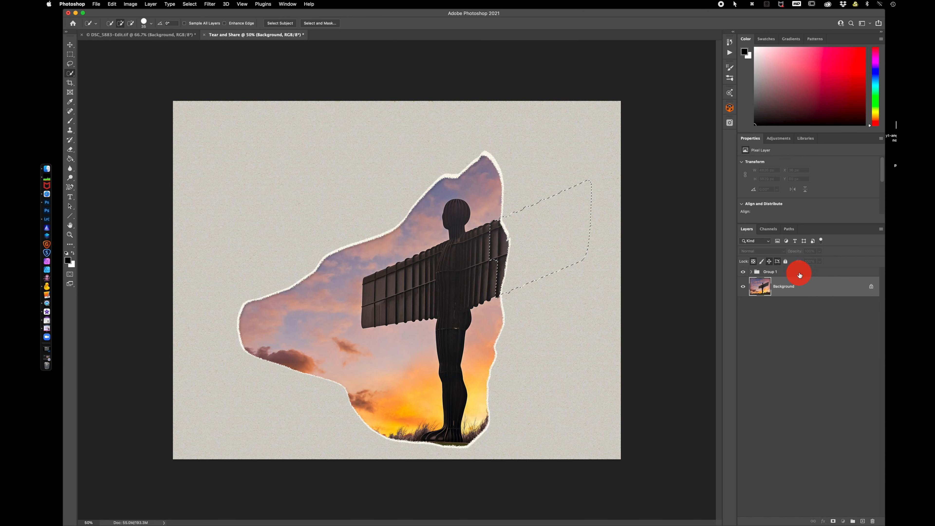
left_click(834, 521)
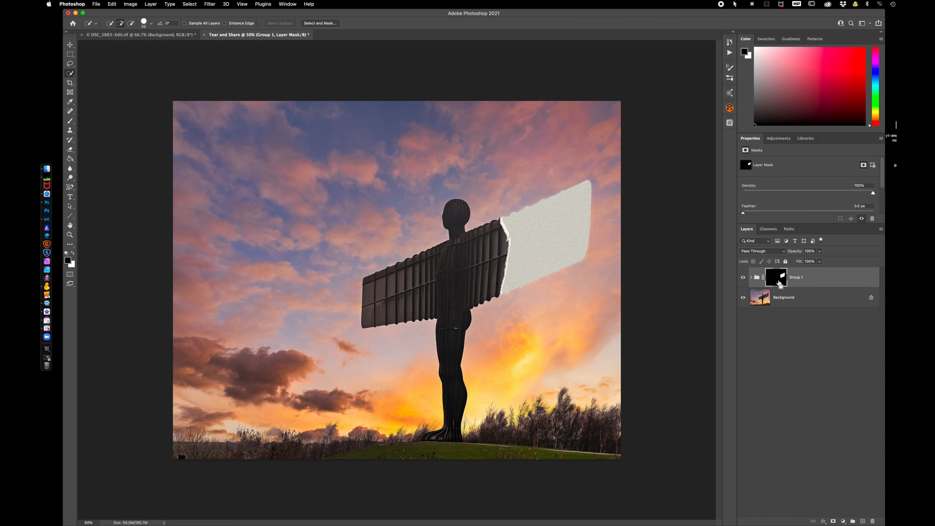
key("super+i")
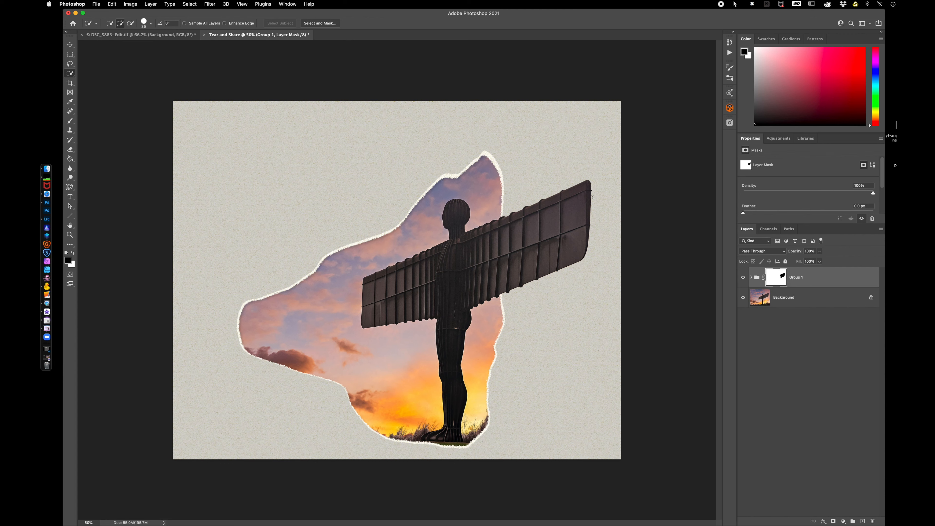
Refine the wing selection on the Background, copy it to a new layer and move that layer above the group.
left_click(757, 277)
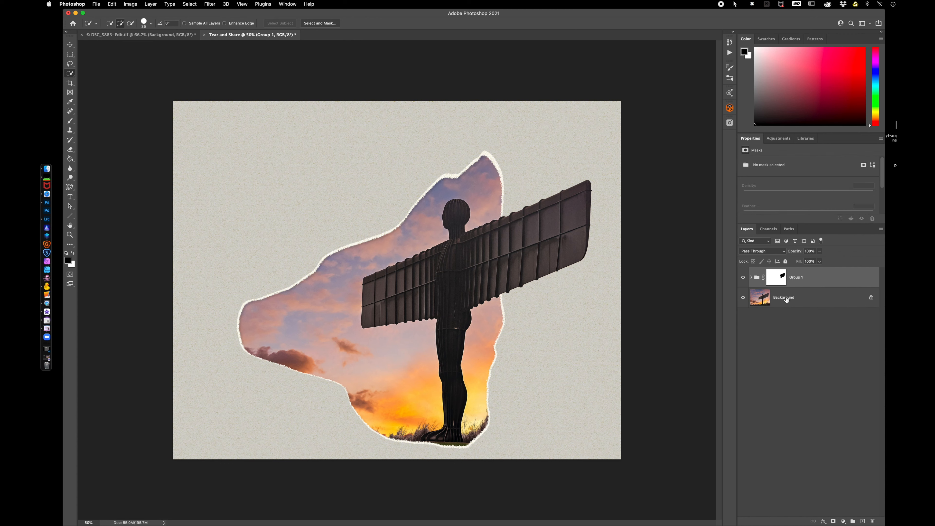
left_click(760, 298)
mouse_move(587, 201)
left_mouse_down()
mouse_move(586, 225)
mouse_move(563, 255)
mouse_move(504, 283)
left_mouse_up()
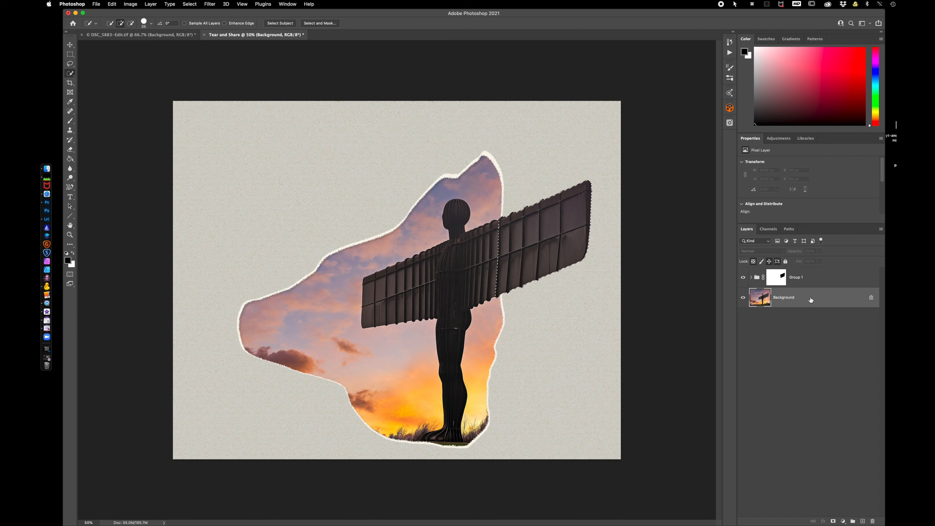
key("super+j")
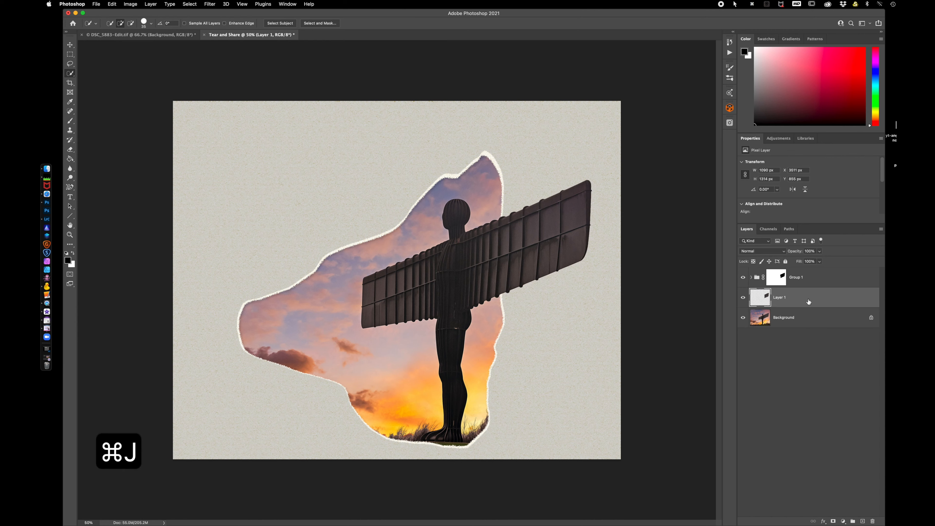
left_click_drag(806, 303, 800, 267)
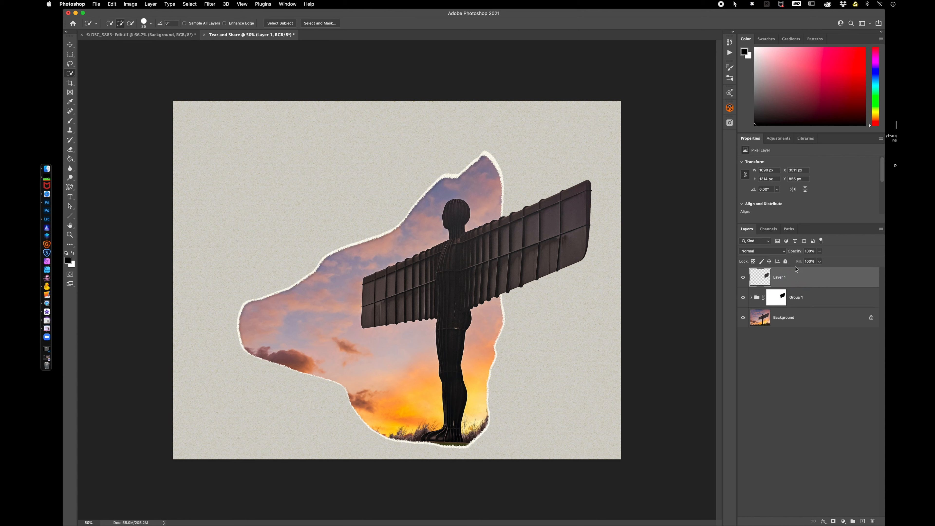
Add a Drop Shadow to the wing layer with opacity 64% and distance 38 px.
double_click(826, 278)
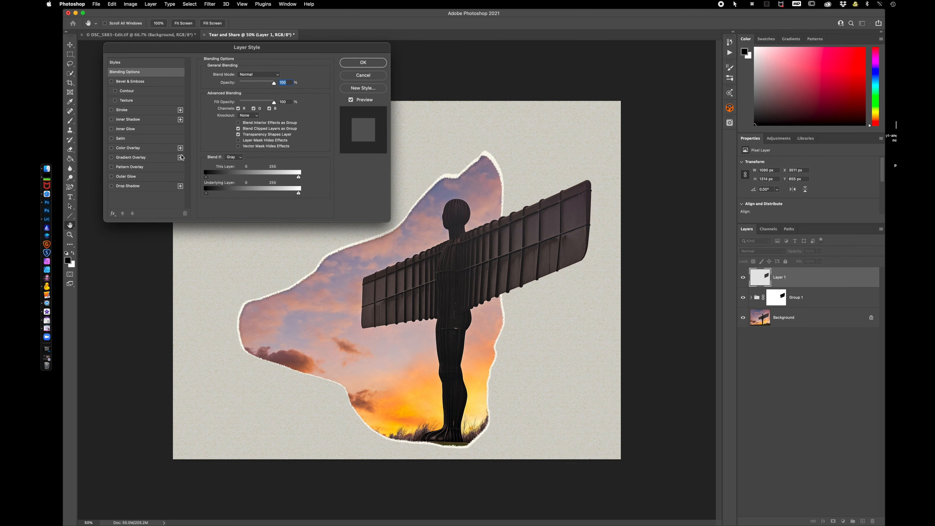
left_click(129, 187)
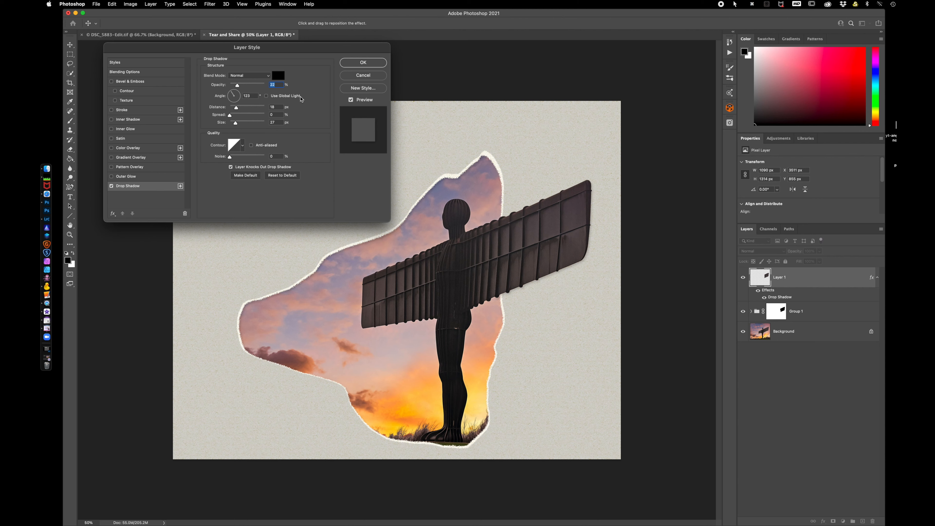
mouse_move(238, 85)
left_mouse_down()
mouse_move(252, 87)
mouse_move(244, 108)
left_mouse_up()
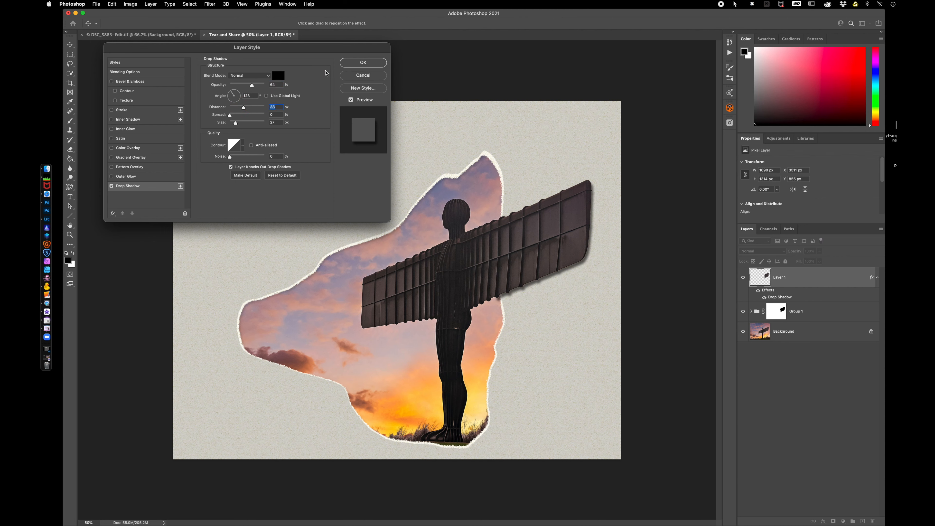
left_click(355, 63)
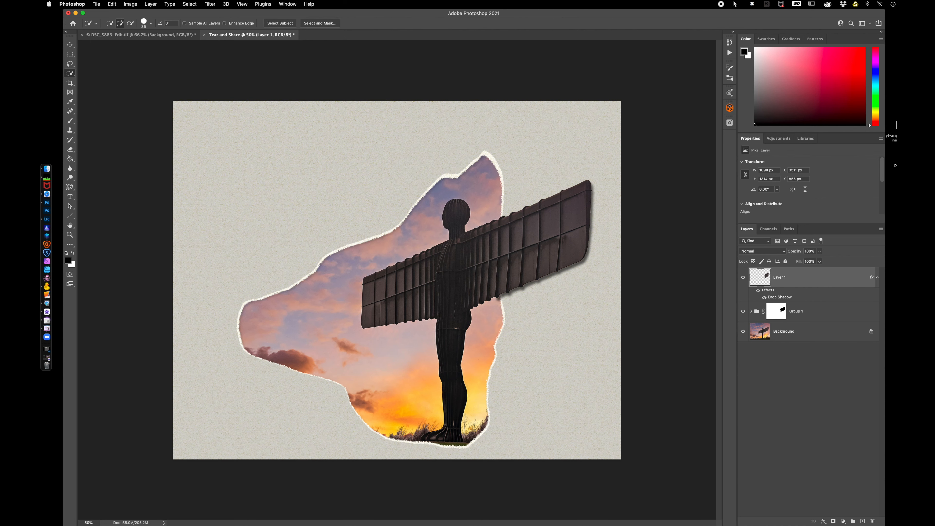